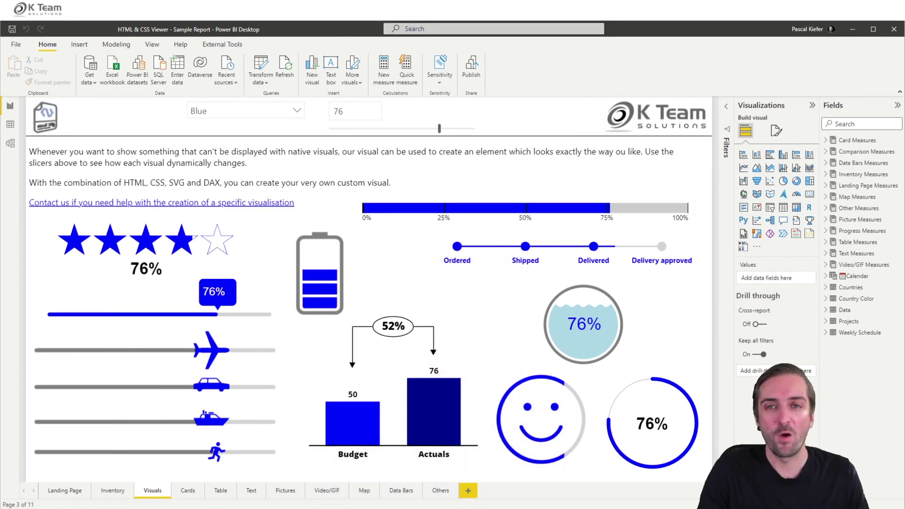
Step: Set the value slicer to 37 and try the colour slicer with Grey and Green on the Visuals page
left_click_drag(439, 128, 382, 128)
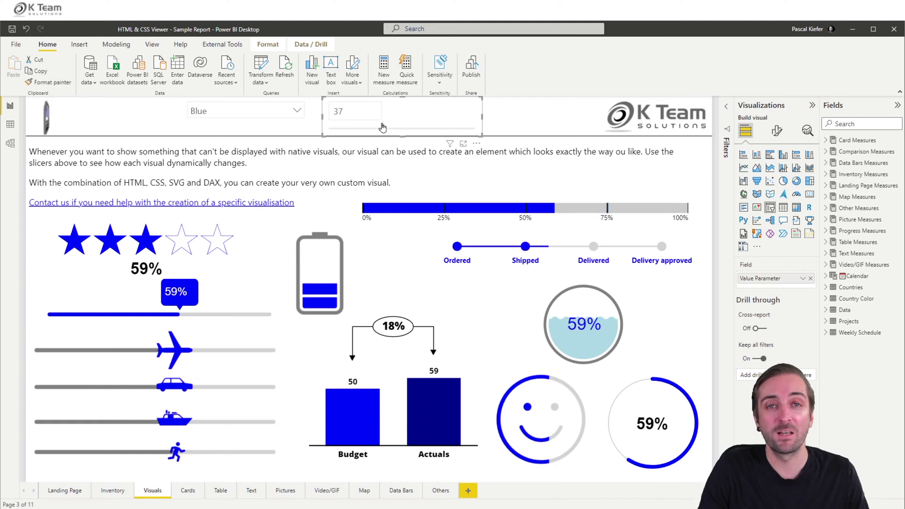
left_click(284, 112)
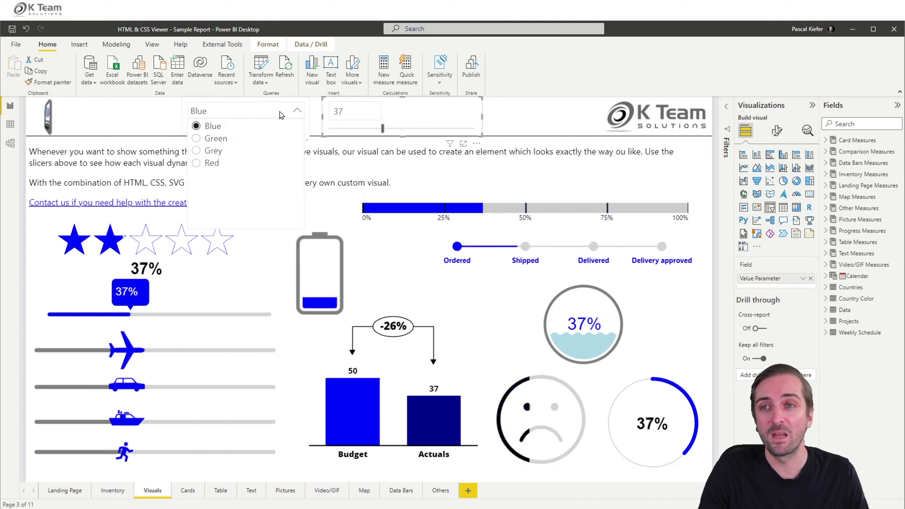
left_click(208, 153)
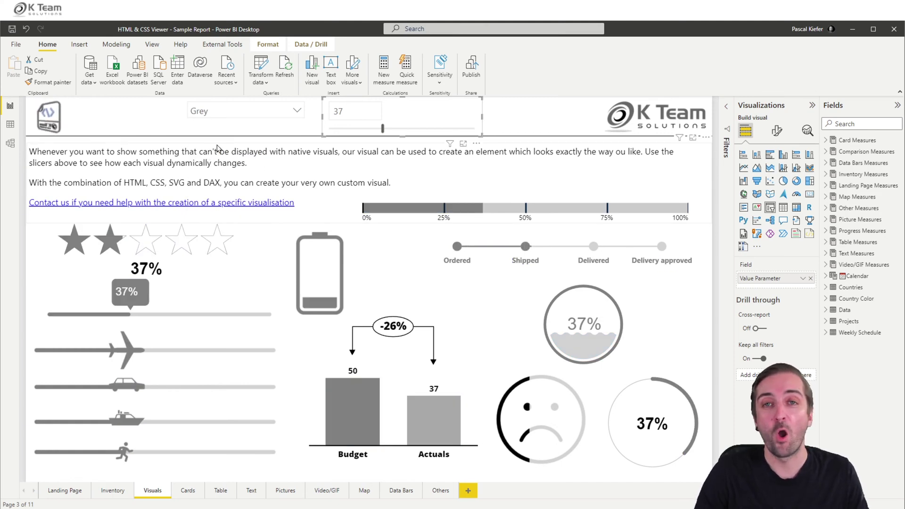
left_click(242, 116)
left_click(211, 139)
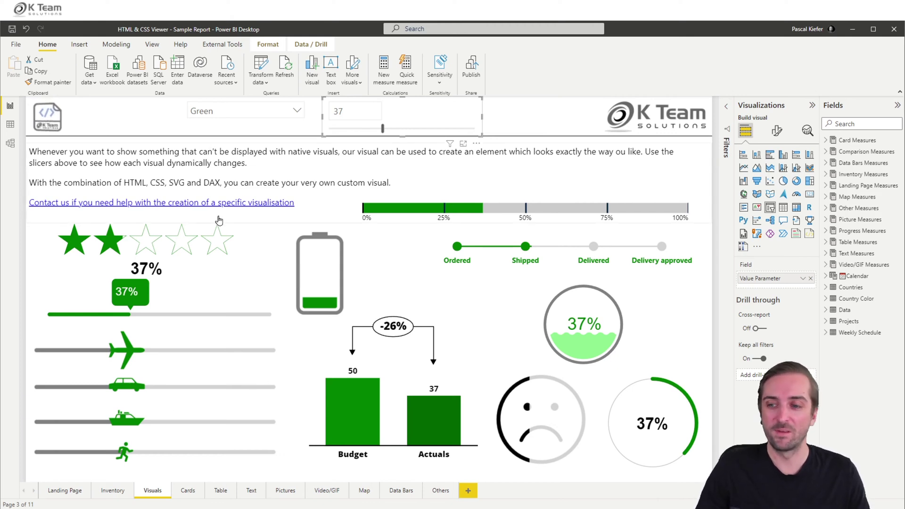
Step: Switch to PowerPoint, insert the outlined smiling icon from a "face" icon search, and place it in the slide's upper-left area
key("alt+Tab")
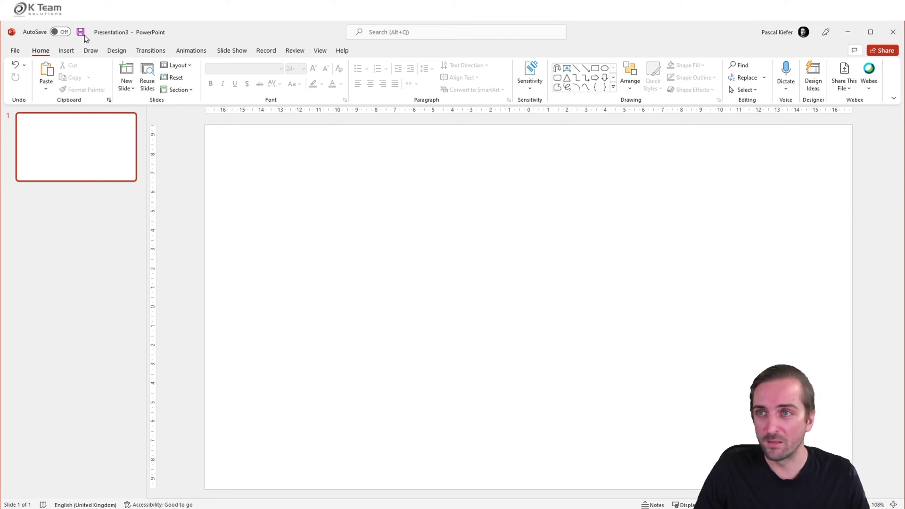
left_click(66, 51)
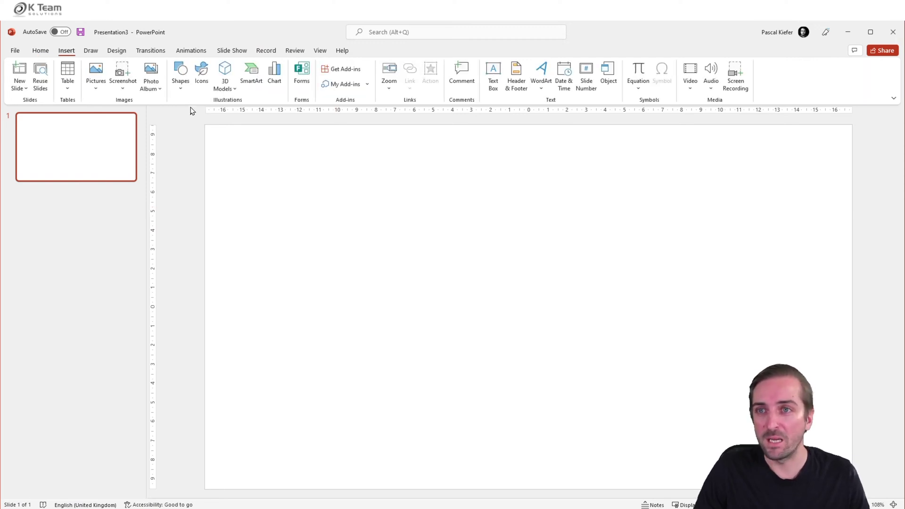
left_click(201, 83)
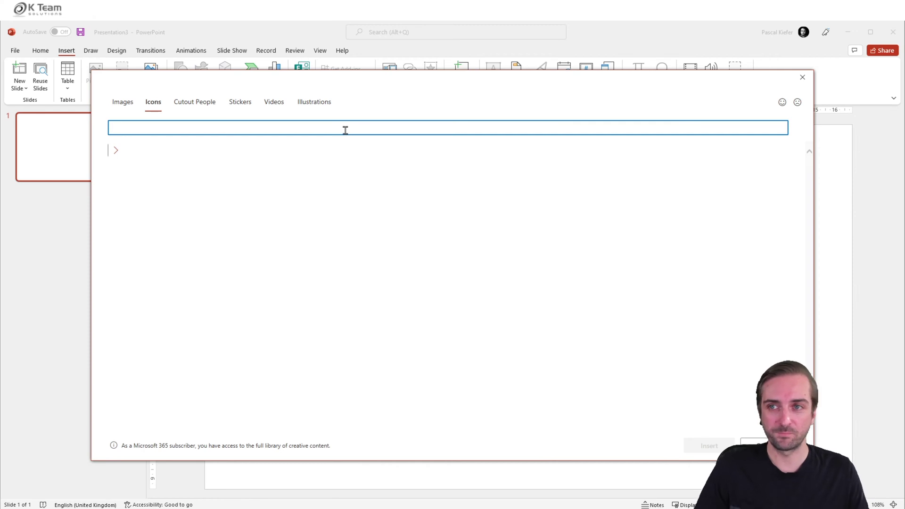
type("face")
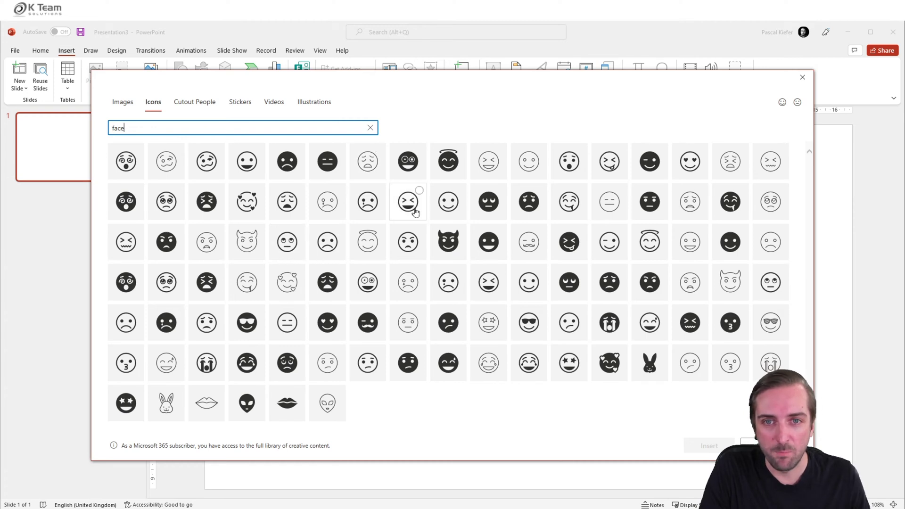
double_click(445, 203)
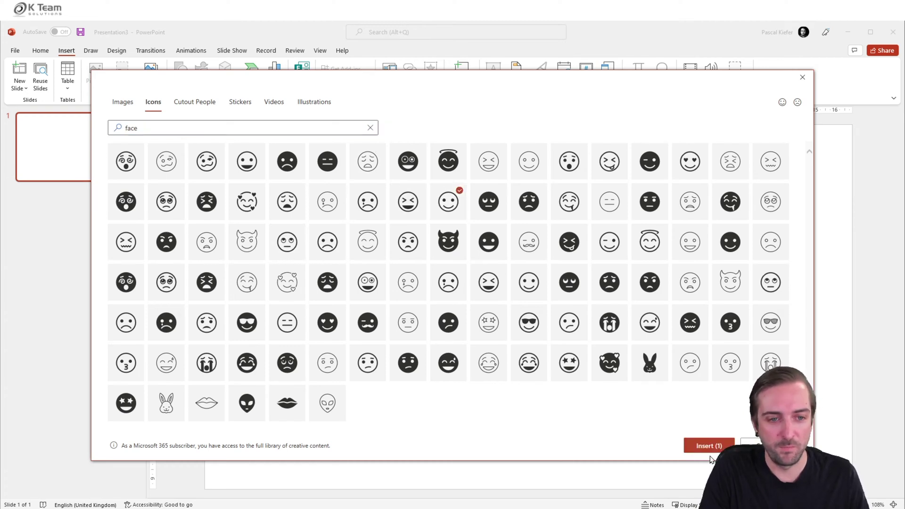
left_click_drag(412, 311, 241, 241)
left_click(188, 170)
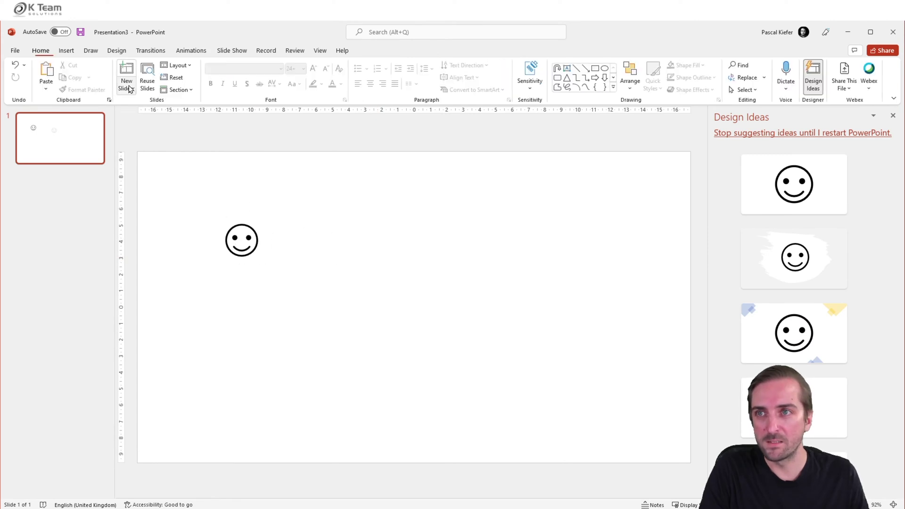
Step: Insert the outlined woozy icon from a "face" icon search and place it beside the smiling face
left_click(66, 50)
left_click(201, 75)
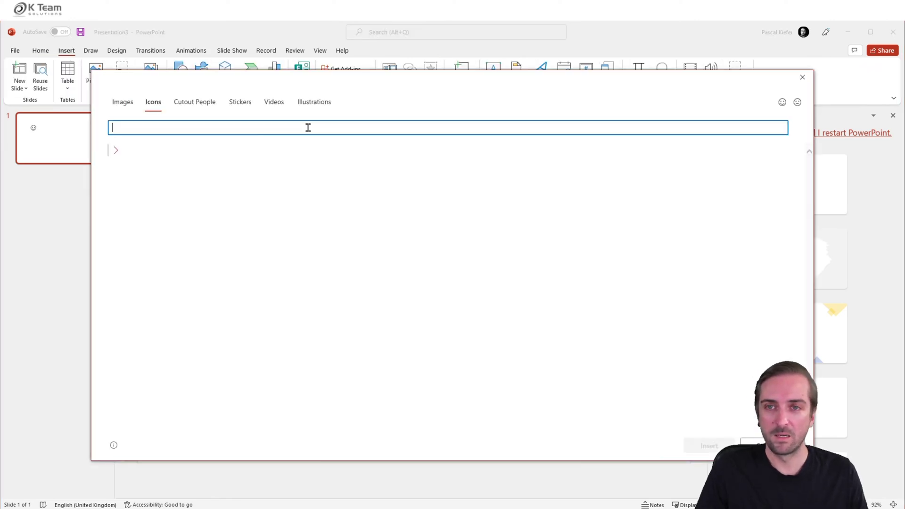
type("t")
type("ace")
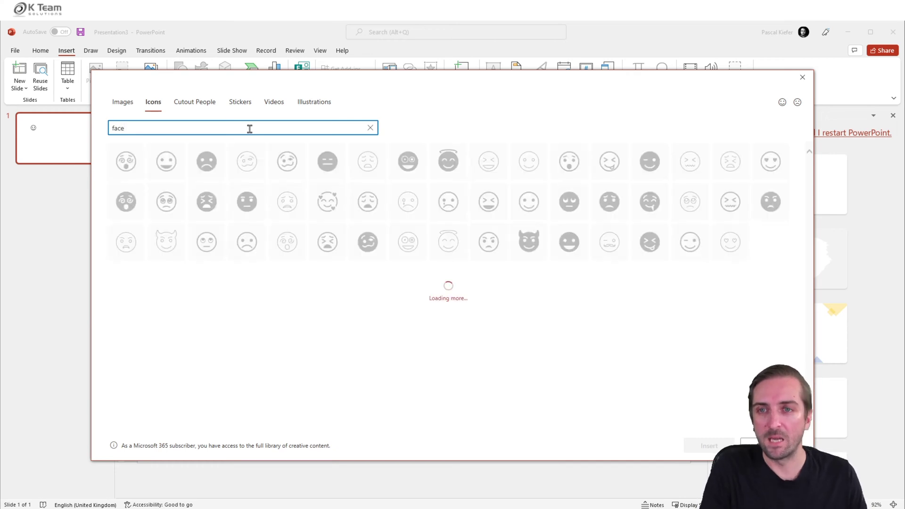
left_click(283, 160)
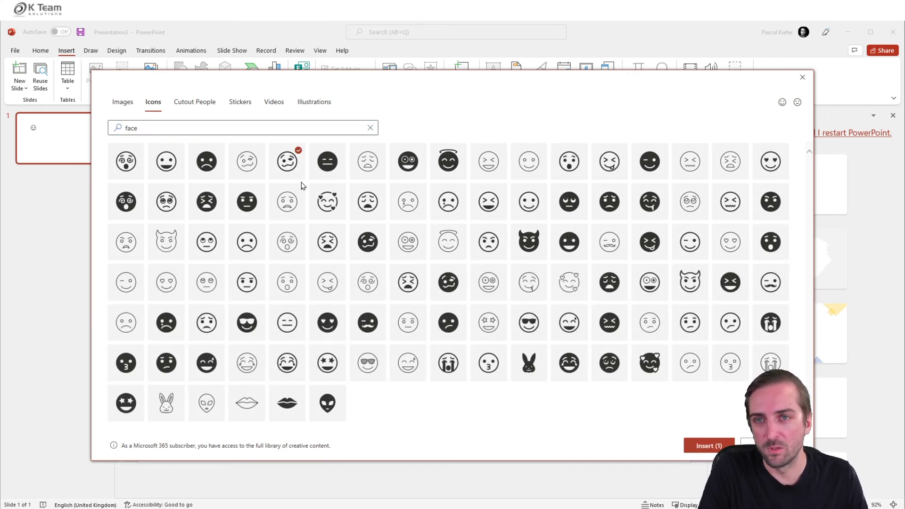
left_click(709, 446)
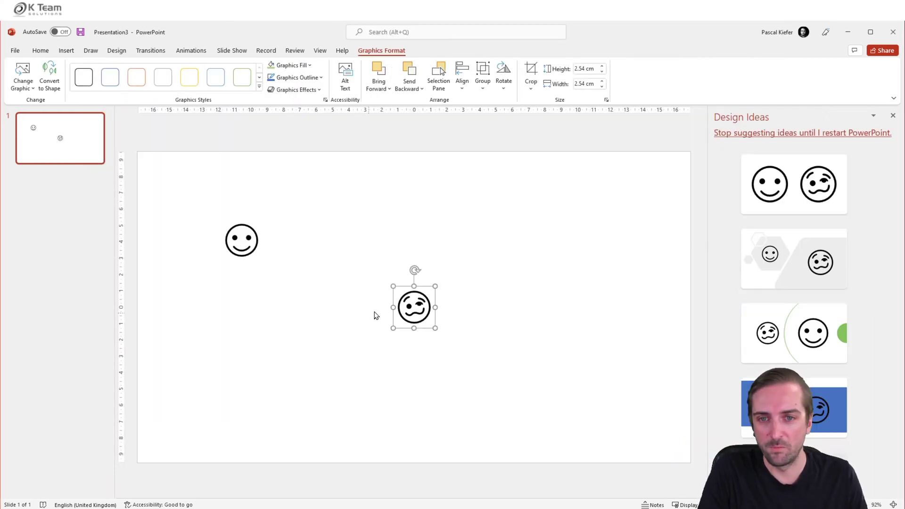
left_click_drag(411, 310, 347, 231)
left_click(424, 253)
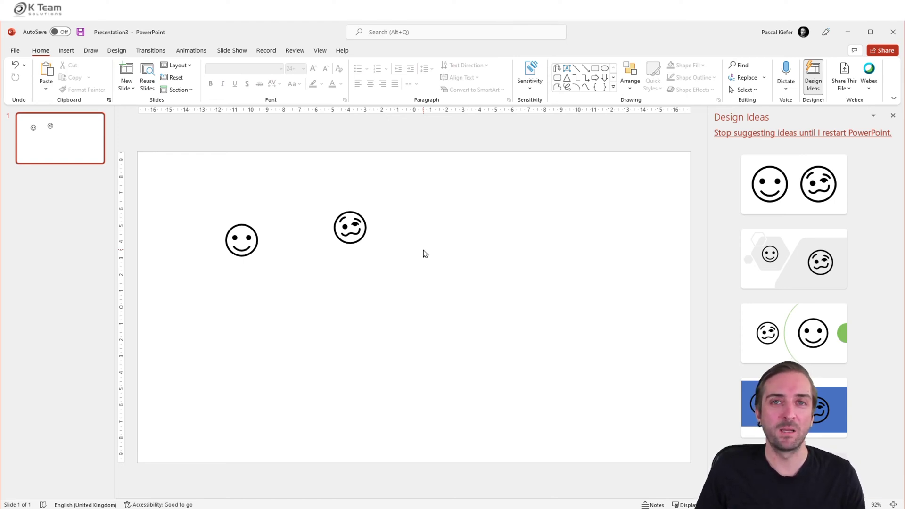
Step: Examine the graphics fill colours and outline options for the smiling face icon
left_click(246, 232)
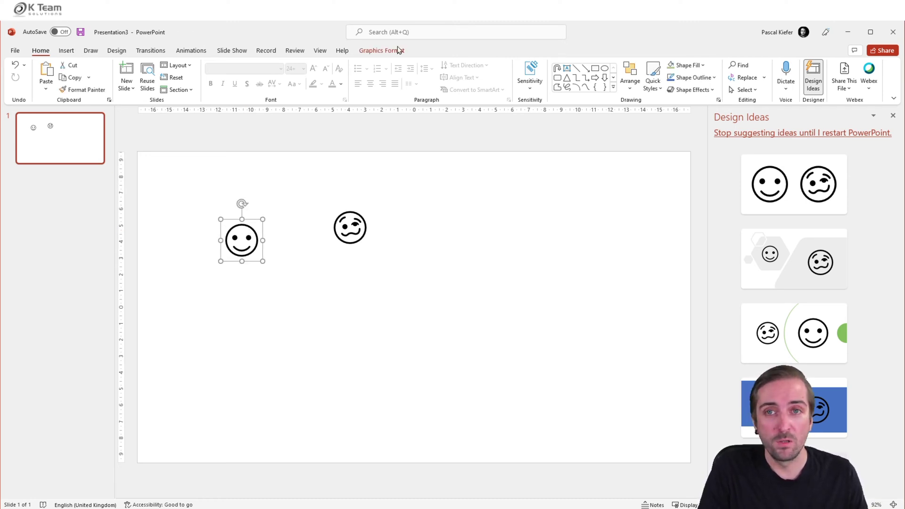
left_click(379, 50)
left_click(289, 65)
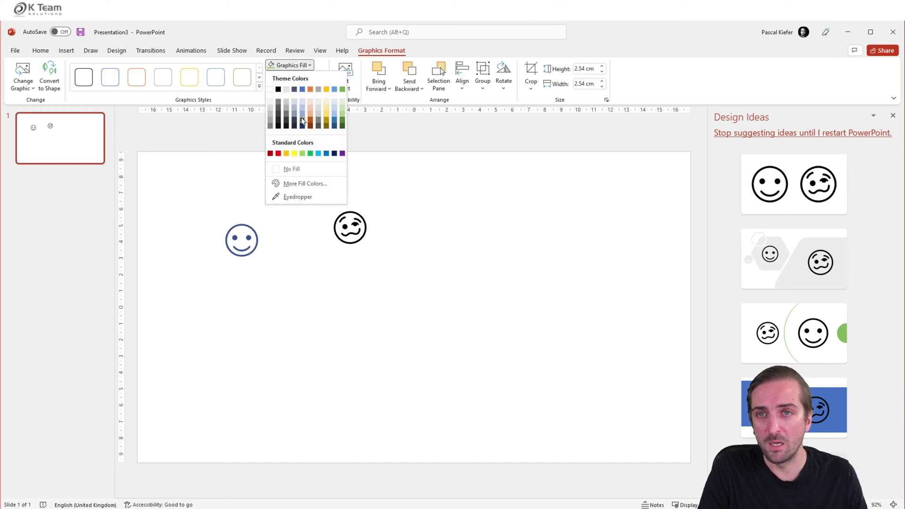
left_click(415, 168)
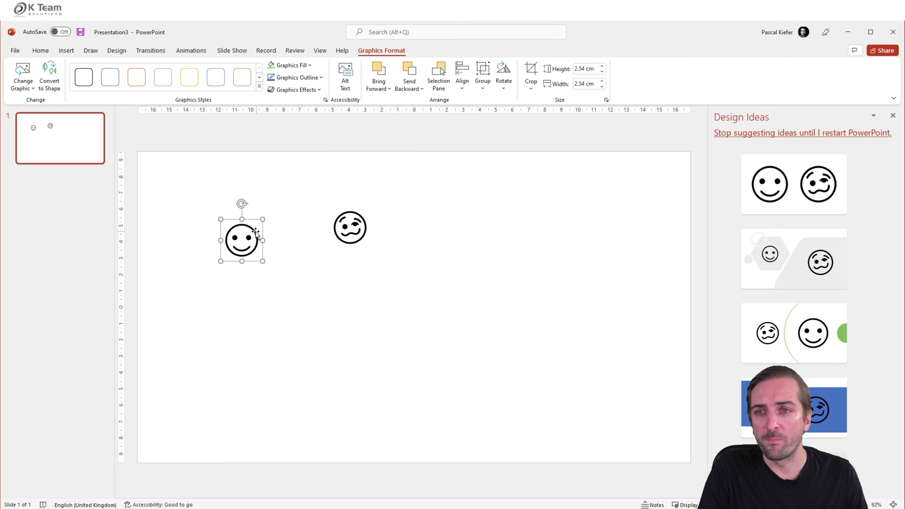
left_click(320, 77)
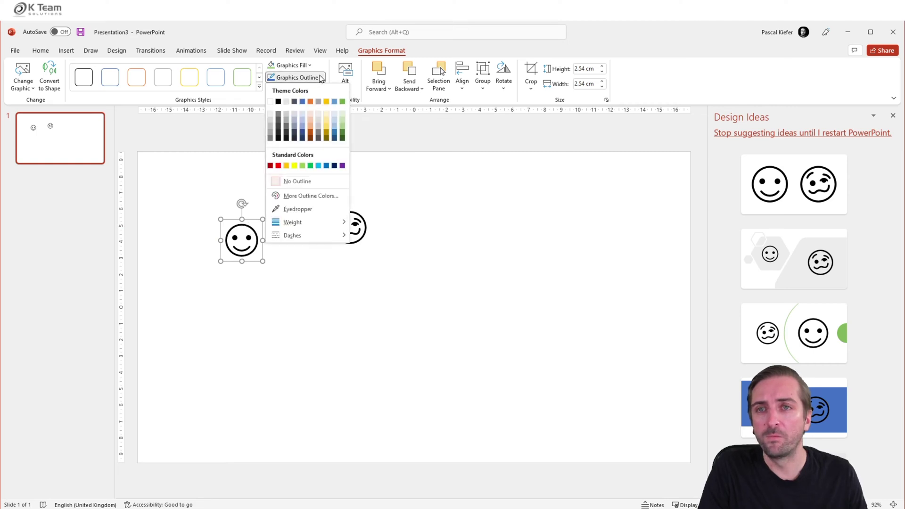
left_click(232, 164)
left_click(345, 311)
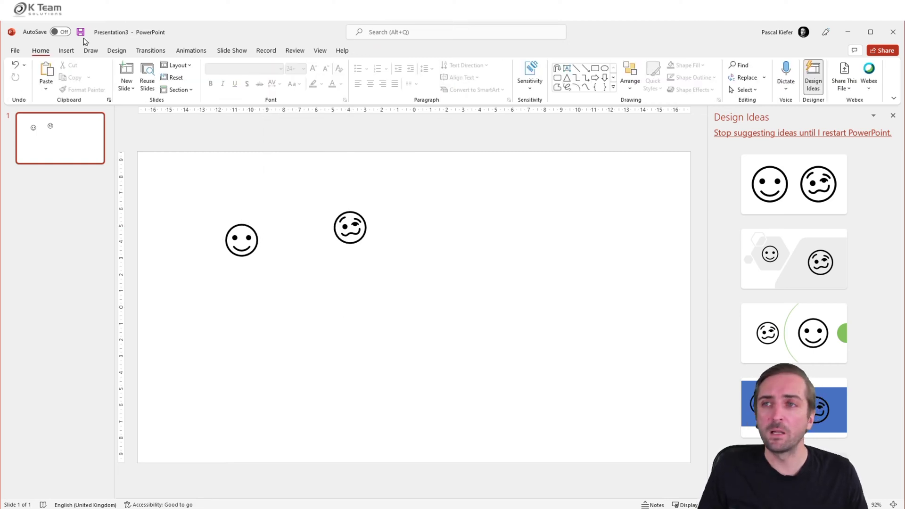
Step: Draw a blue oval about 2 cm high and 1.91 cm wide and align it over the smiling face
left_click(66, 50)
left_click(181, 75)
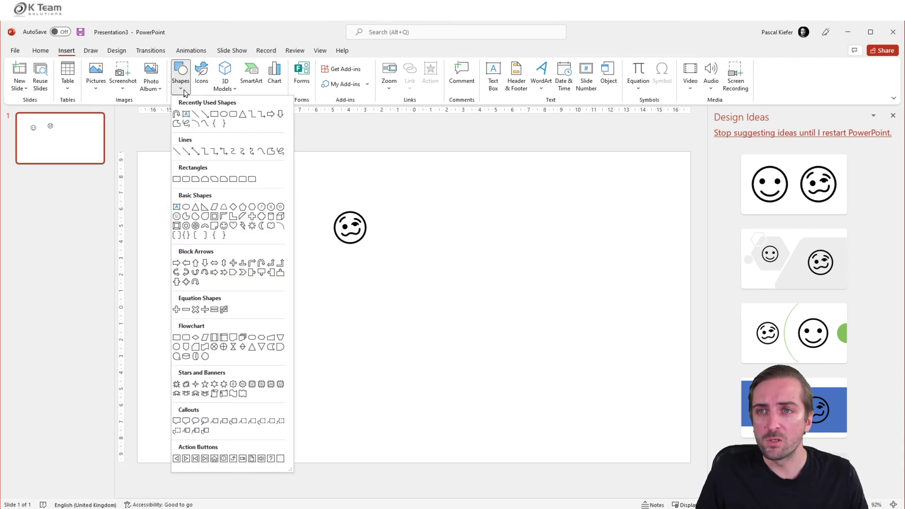
left_click(224, 114)
left_click_drag(293, 276, 325, 305)
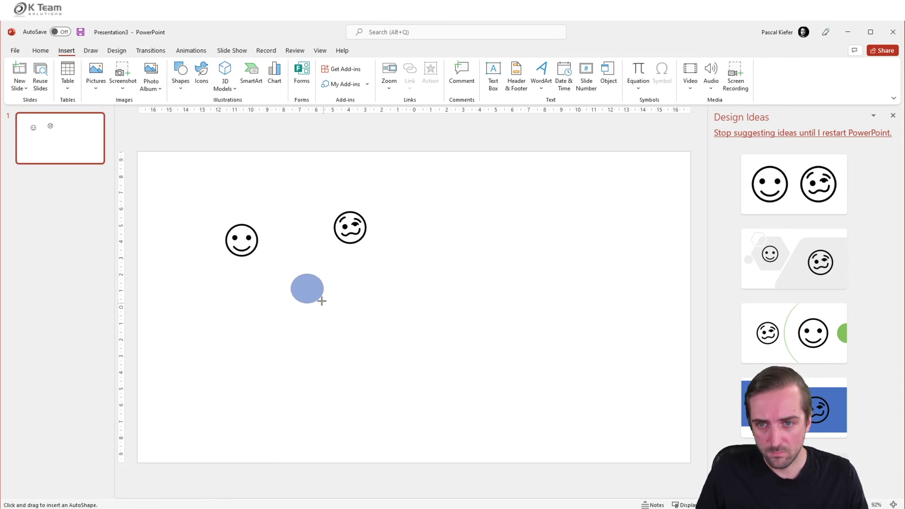
left_click_drag(398, 287, 326, 247)
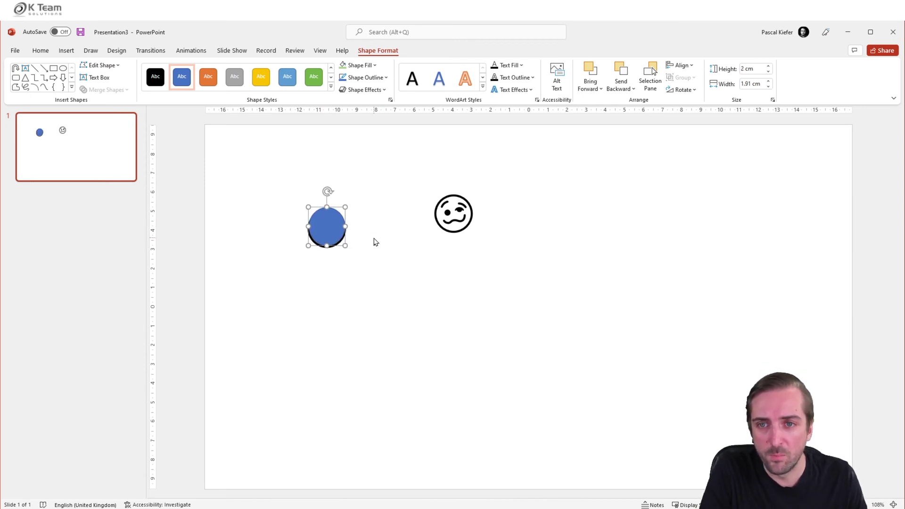
key("ctrl+Down")
key("ctrl+Left")
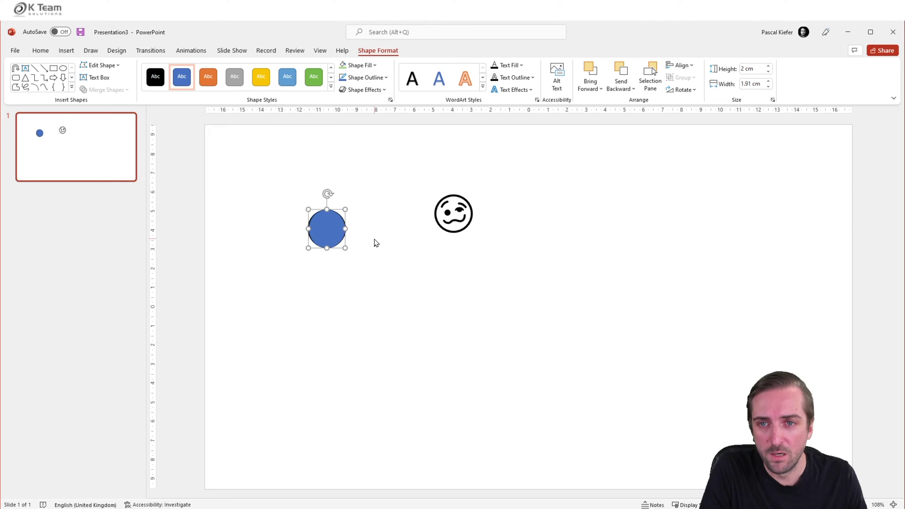
Step: Send the blue oval to the back, behind the smiling face icon
right_click(332, 228)
left_click(374, 348)
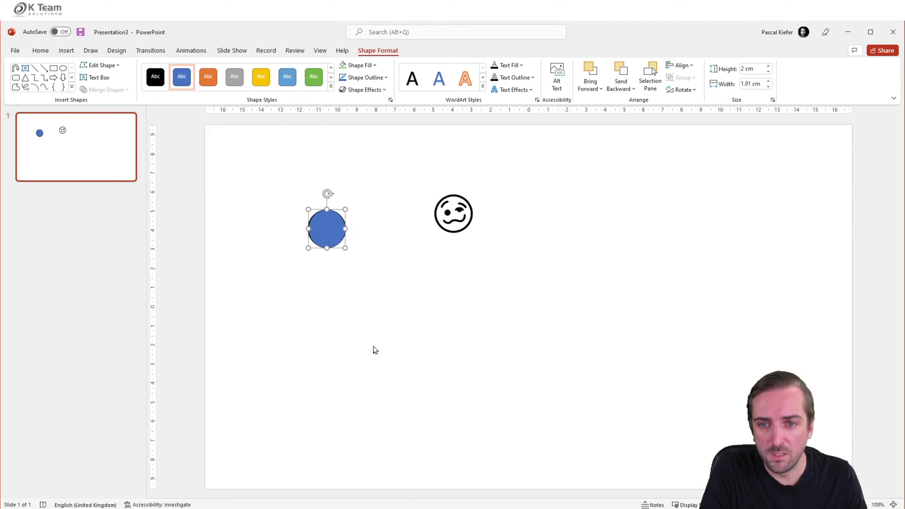
left_click(479, 333)
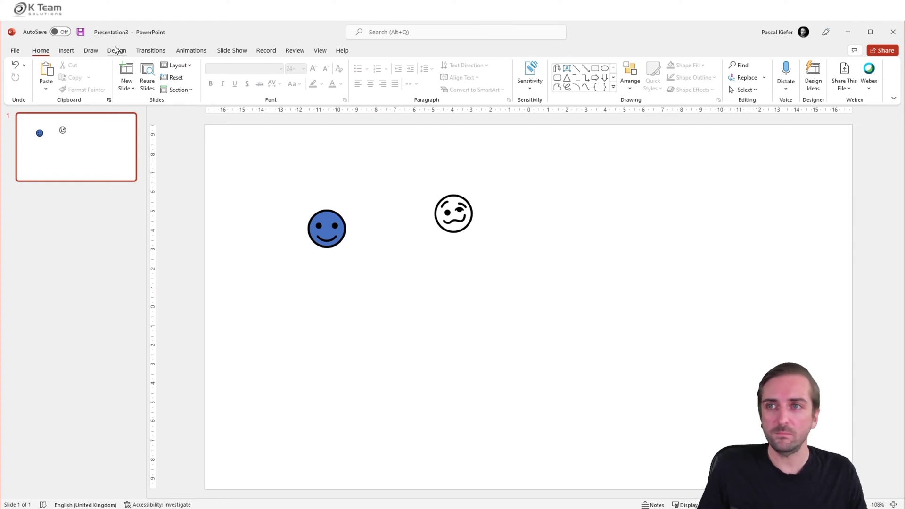
Step: Draw an oval about 2.2 cm high and 2.02 cm wide over the woozy face and fill it dark orange
left_click(66, 50)
left_click(181, 75)
left_click(224, 124)
left_click_drag(430, 189, 464, 219)
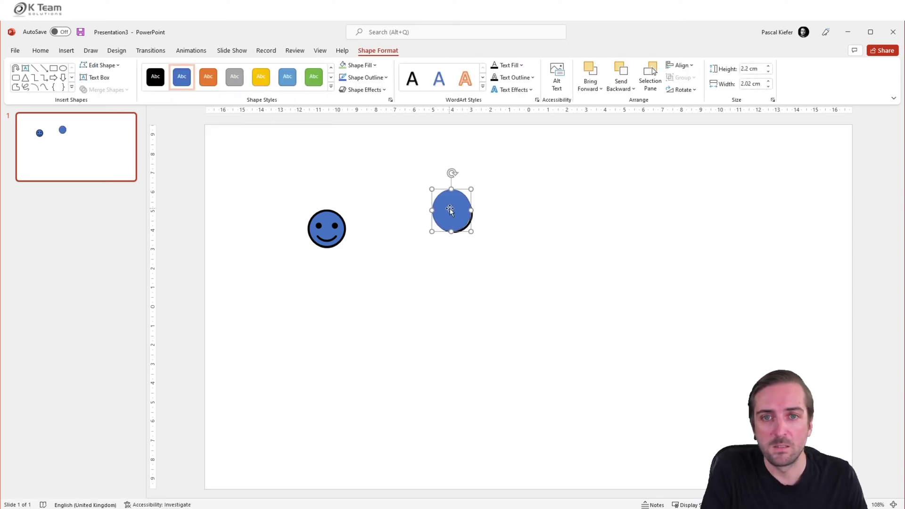
left_click(360, 65)
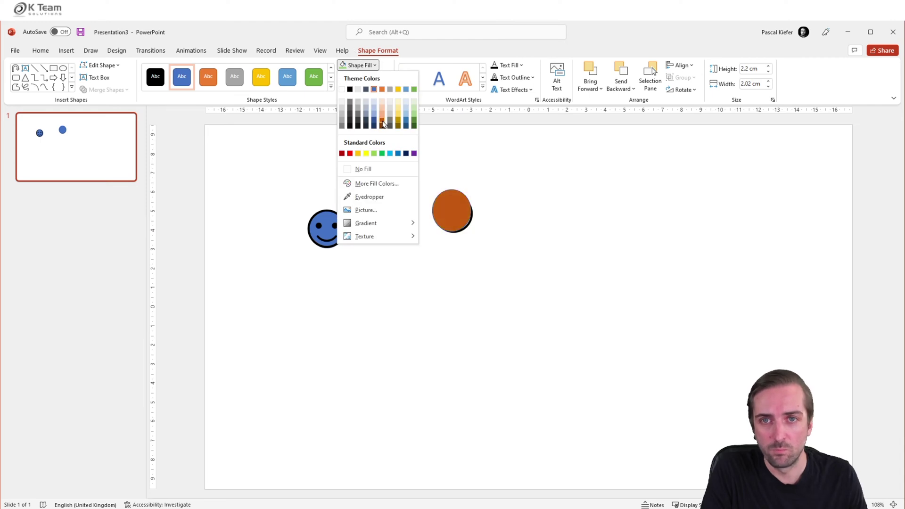
left_click(383, 123)
Step: Shift and resize the orange oval until it fits the woozy face's round outline
left_click(479, 200)
left_click(451, 208)
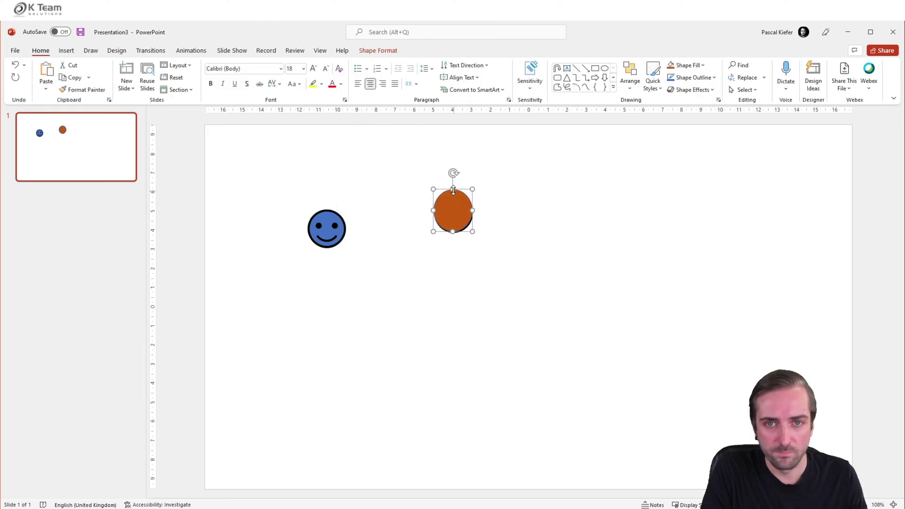
key("Delete")
key("ctrl+z")
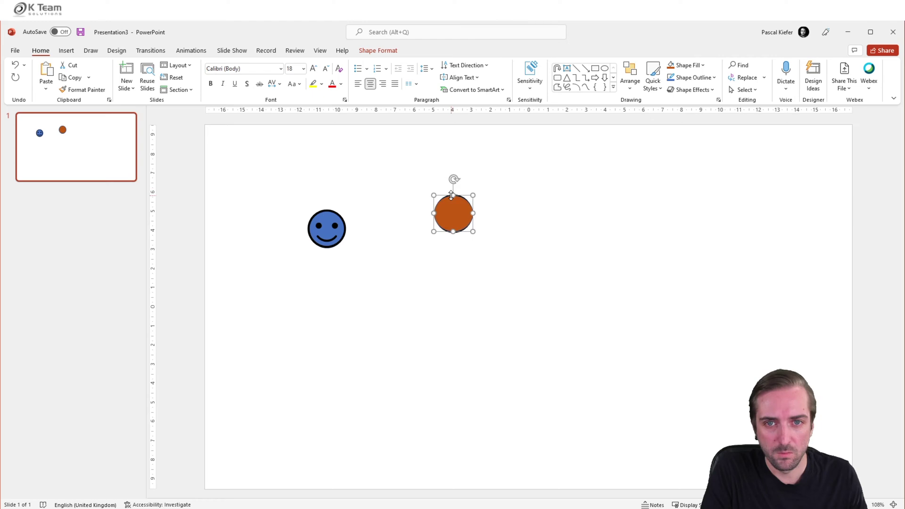
left_click(532, 213)
left_click(472, 215)
key("Delete")
key("ctrl+z")
left_click(493, 217)
left_click(451, 212)
Step: Send the orange oval to the back, behind the woozy face icon
right_click(445, 217)
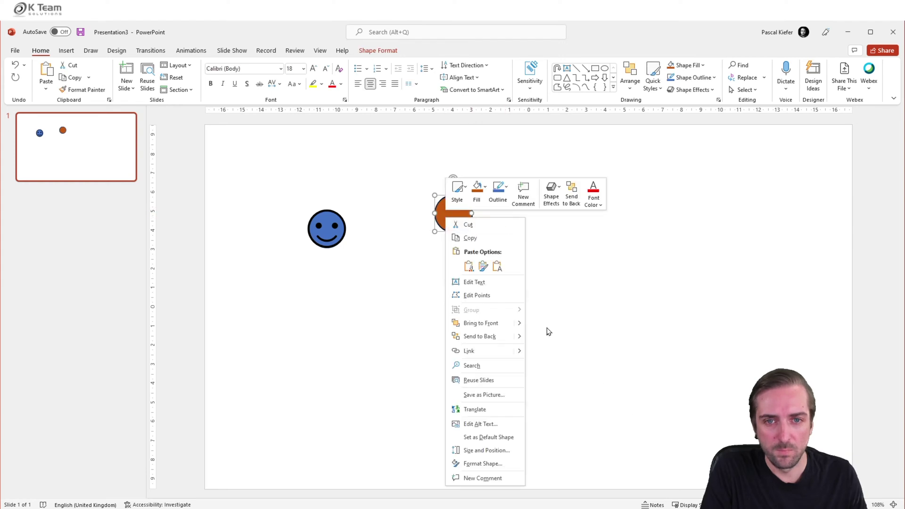
left_click(471, 350)
left_click(608, 319)
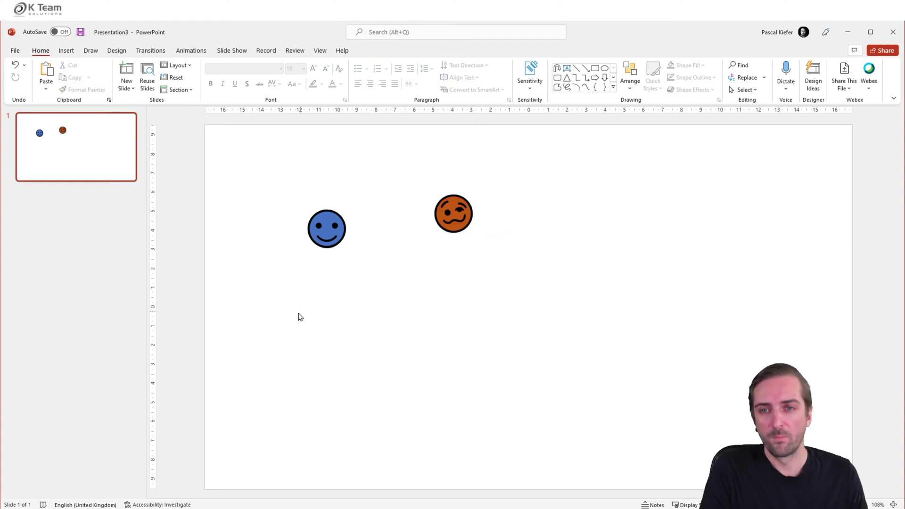
Step: Save the smiling face icon and its blue oval together as an SVG picture named happy.svg in the DEMO folder
left_click_drag(258, 177, 390, 270)
left_click(395, 269)
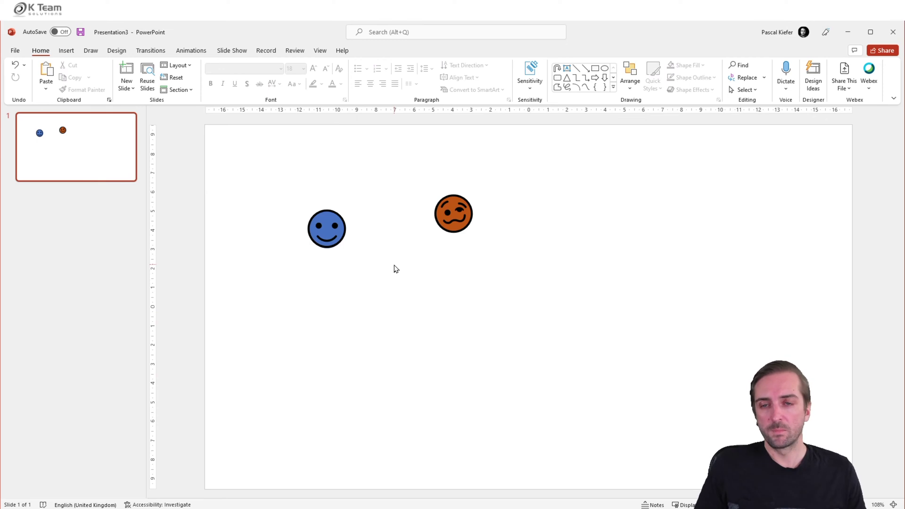
left_click_drag(280, 196, 375, 256)
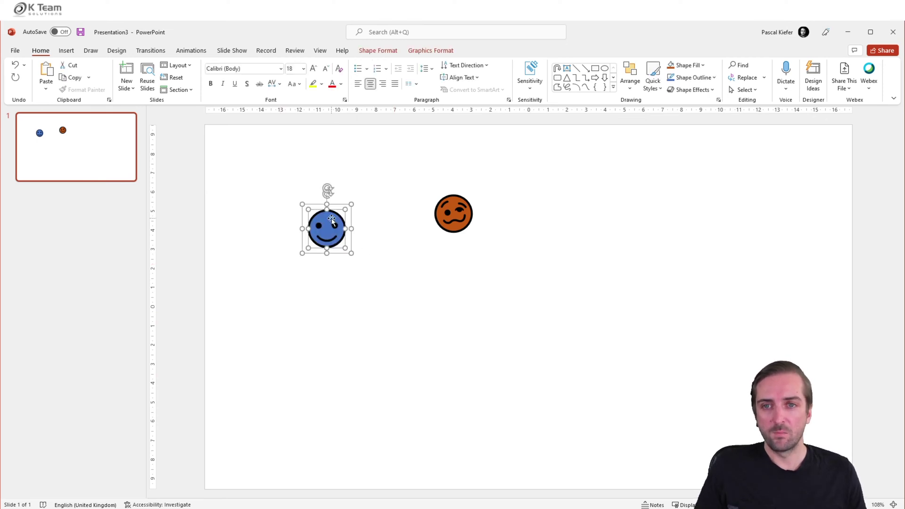
right_click(332, 219)
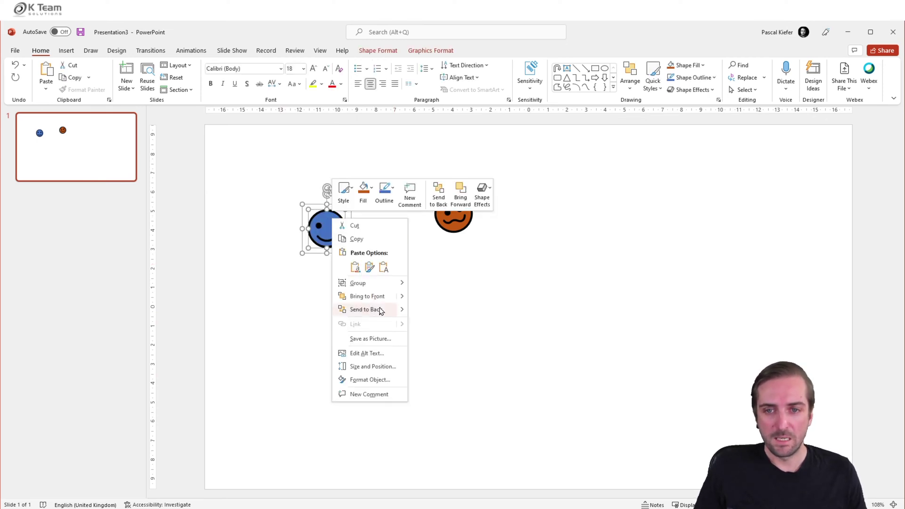
left_click(392, 339)
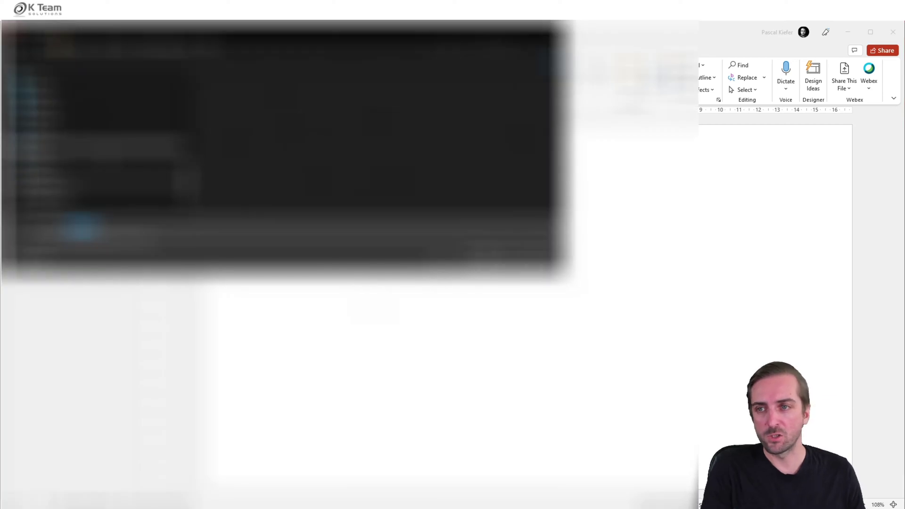
scroll(33, 142, "up", 5)
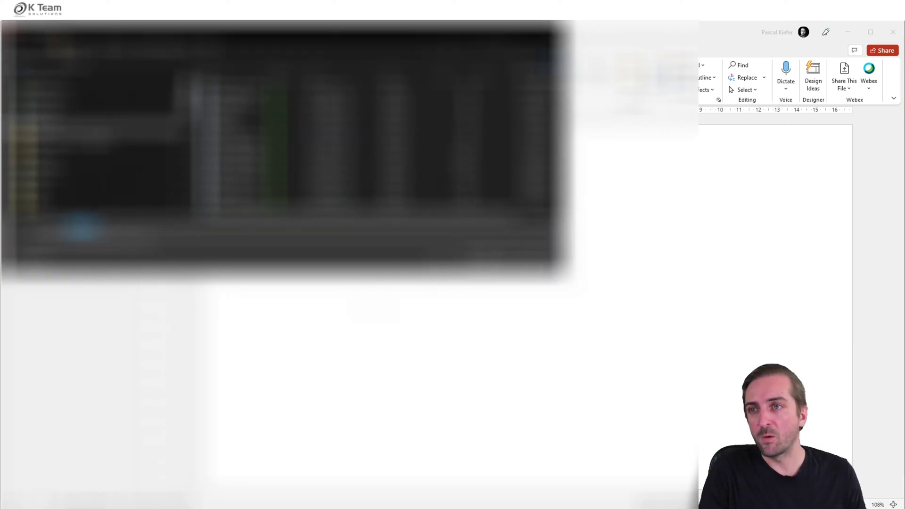
left_click(94, 184)
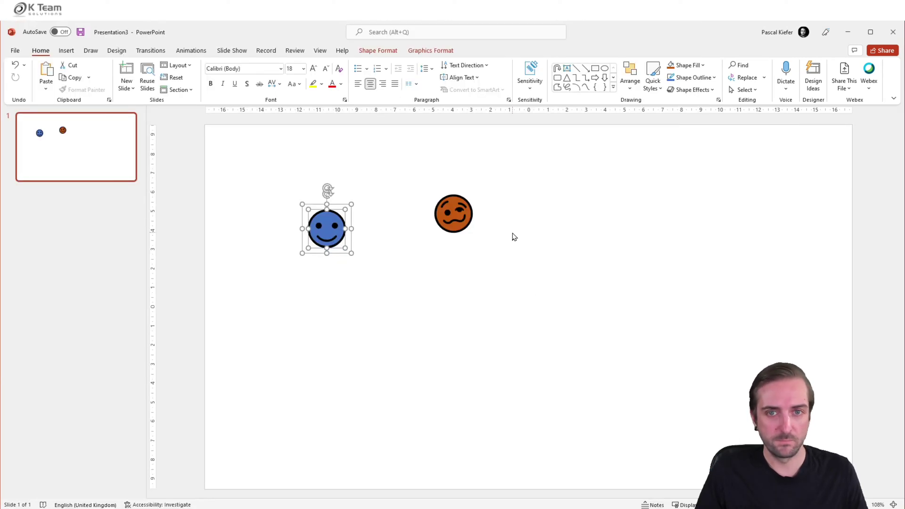
Step: Save the woozy face icon and its orange oval together as an SVG picture named not so happy.svg in the DEMO folder
left_click(511, 236)
left_click_drag(521, 169, 422, 248)
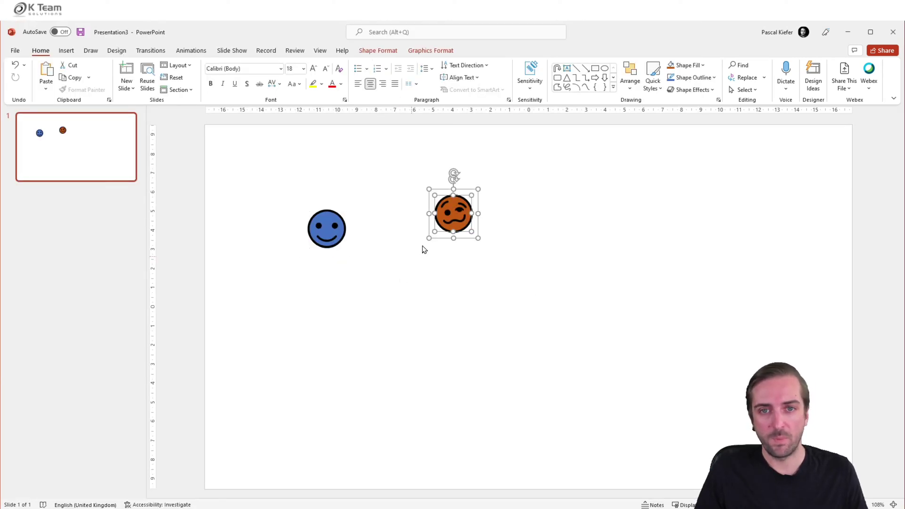
right_click(447, 217)
left_click(477, 339)
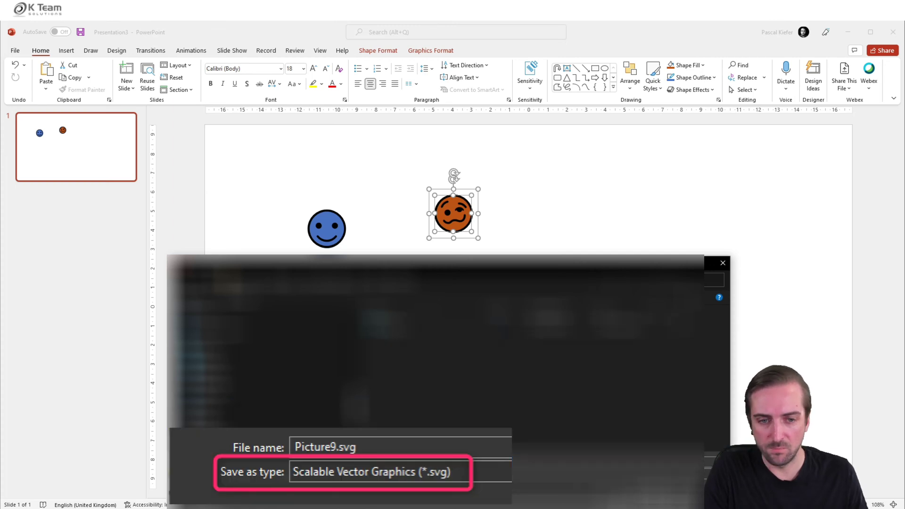
key("Return")
Step: Switch to the DEMO folder in File Explorer, open happy.svg in the Edge browser and maximize the browser window
key("alt+Tab")
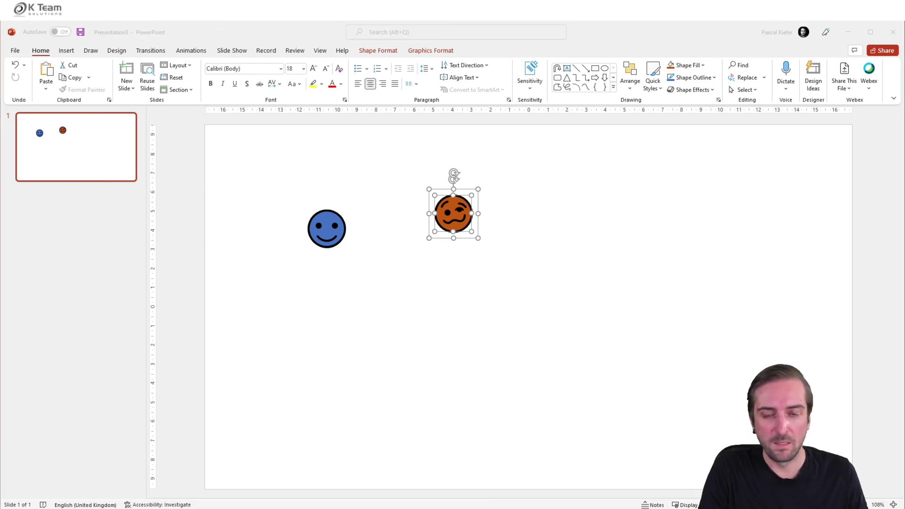
left_click_drag(279, 51, 399, 115)
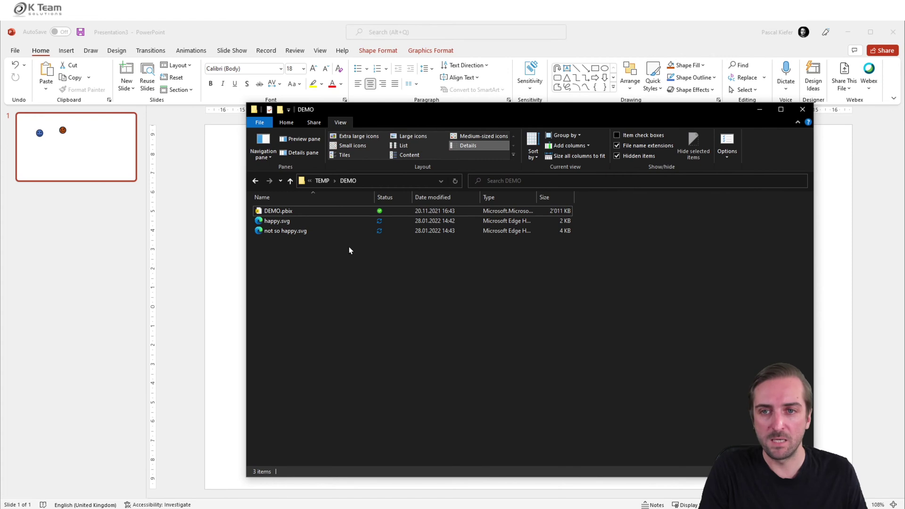
left_click(285, 222)
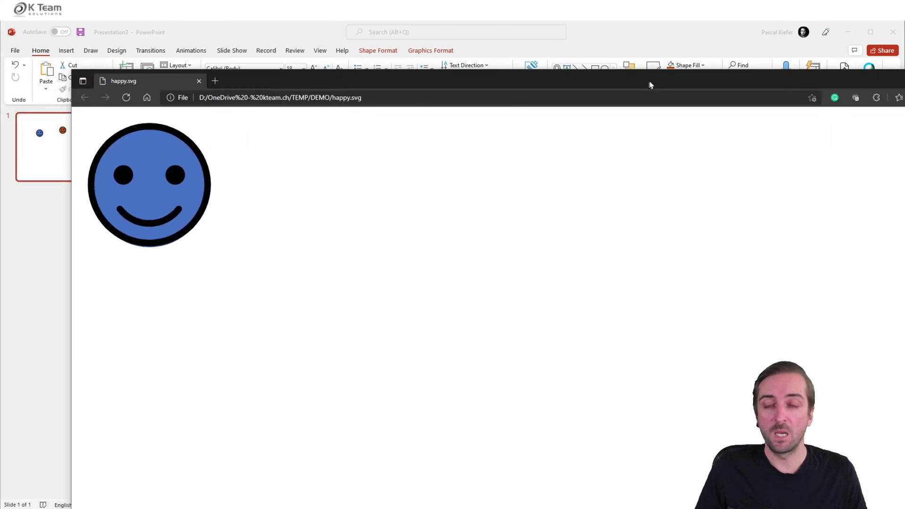
left_click_drag(648, 83, 532, 93)
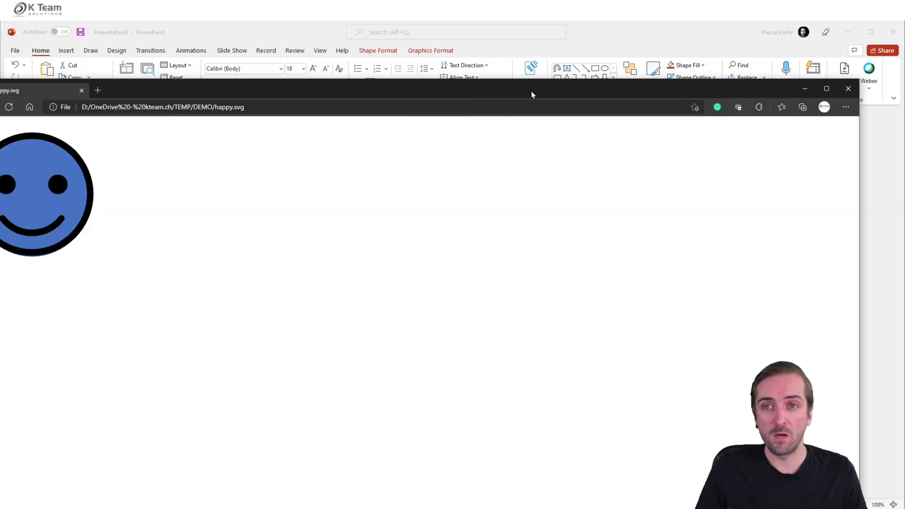
double_click(533, 93)
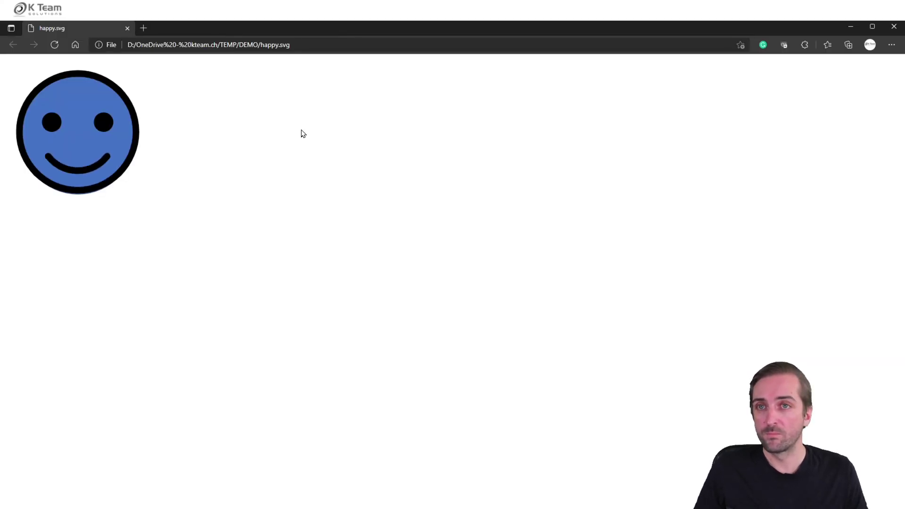
Step: Copy the complete page source of happy.svg and paste it into the empty Notepad document
right_click(172, 111)
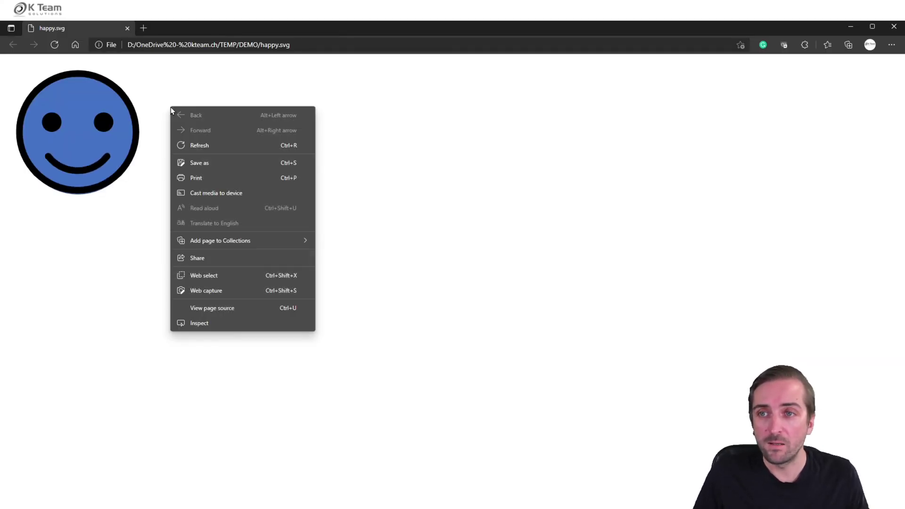
left_click(222, 308)
left_click_drag(133, 504, 238, 273)
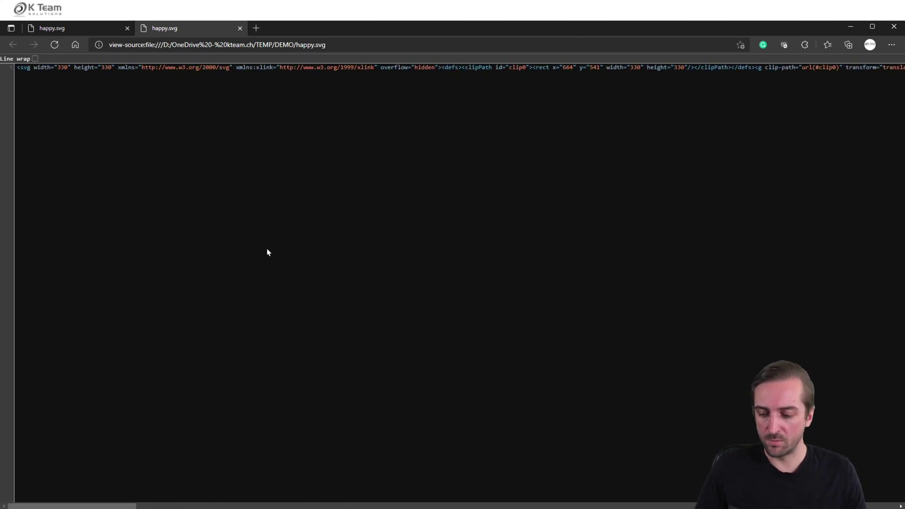
key("ctrl+a")
key("ctrl+c")
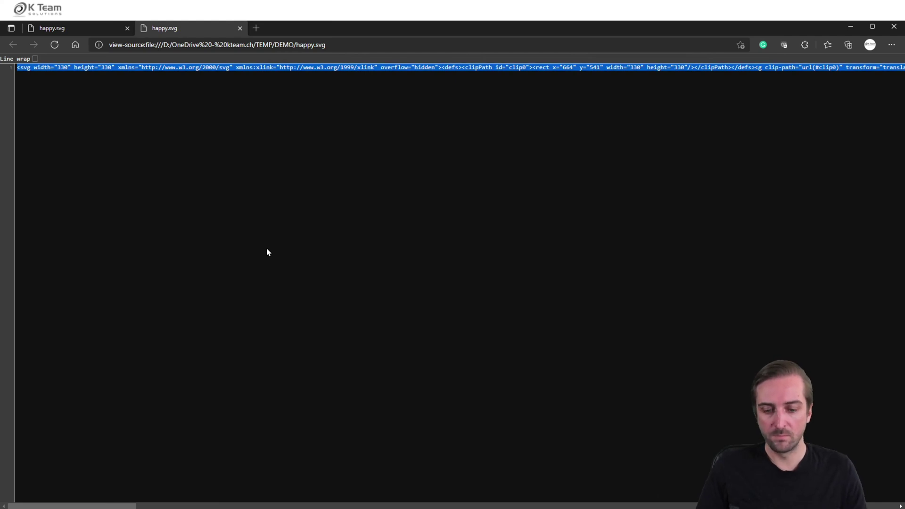
key("alt+Tab")
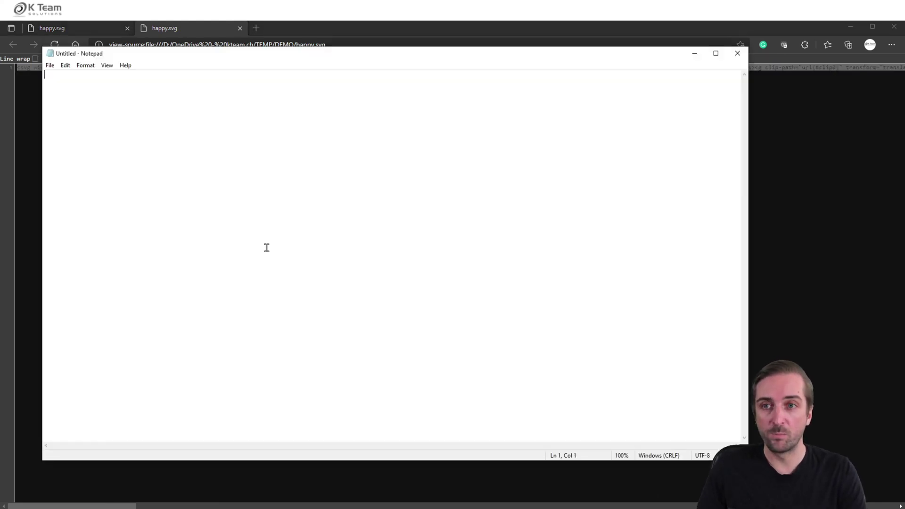
key("ctrl+v")
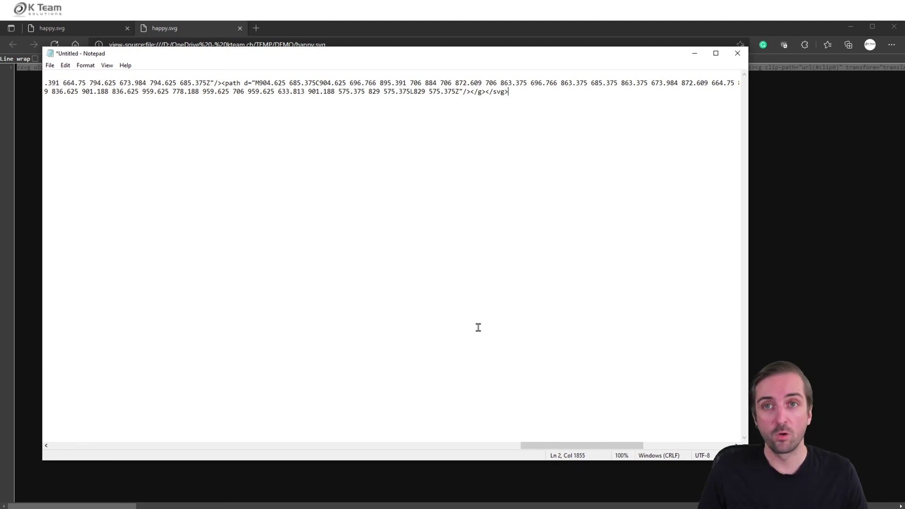
Step: Replace every double quote (") in the SVG code with a single quote (') and copy the whole converted code
key("ctrl+a")
key("ctrl+h")
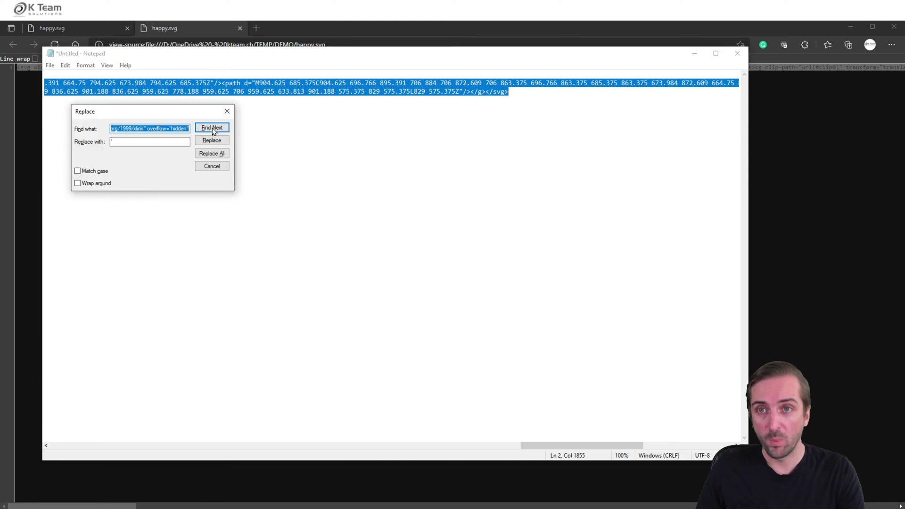
type("\"")
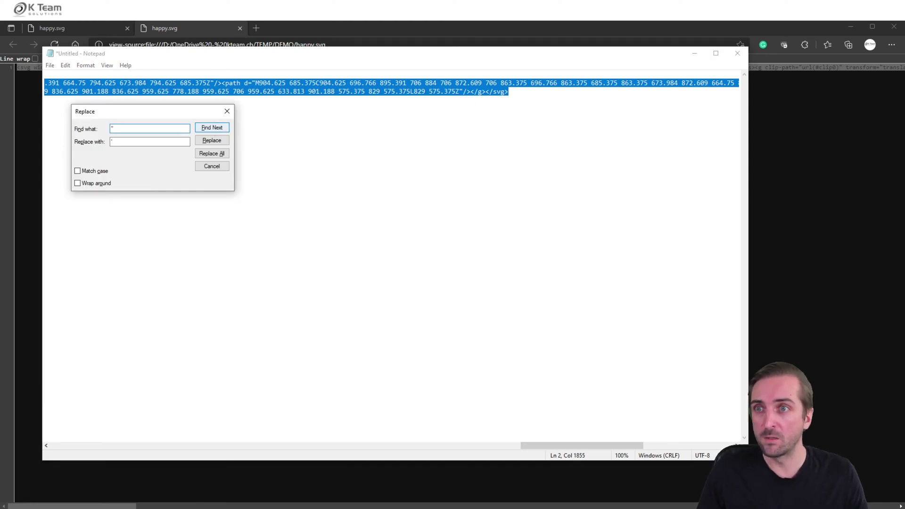
left_click_drag(156, 126, 72, 120)
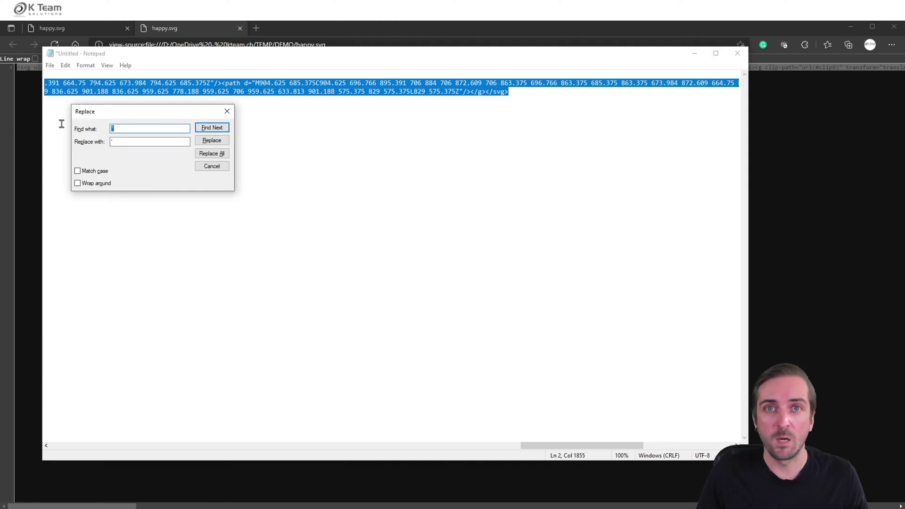
left_click(143, 141)
type("'")
left_click(211, 154)
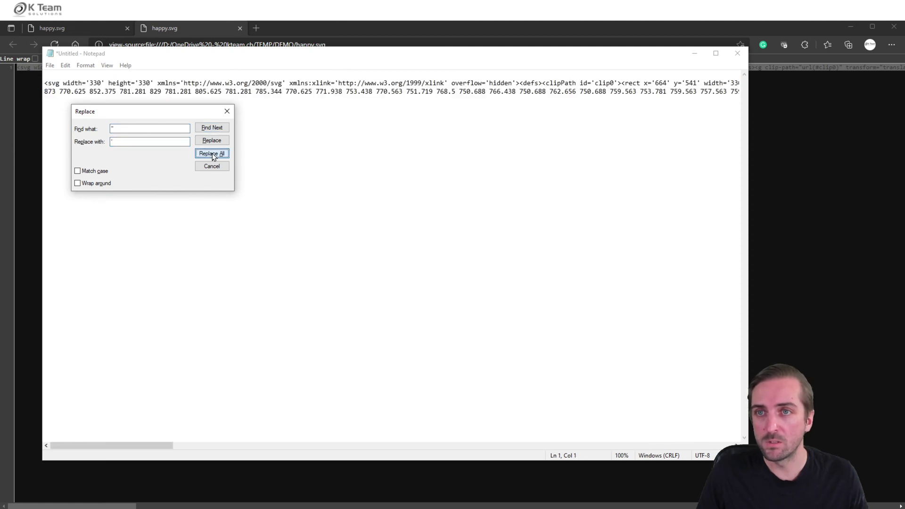
left_click(228, 110)
key("ctrl+a")
key("ctrl+c")
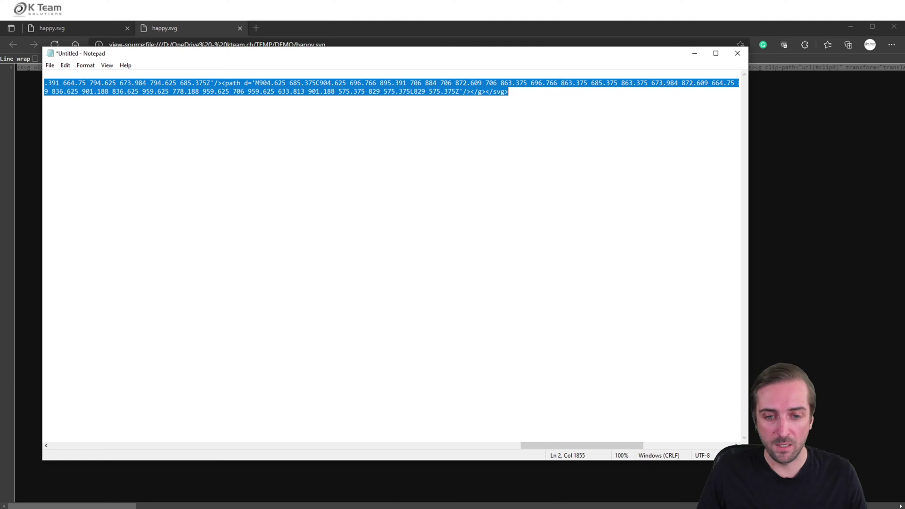
Step: Switch to Power BI Desktop and load a manually entered, empty table named Table into the report
key("alt+Tab")
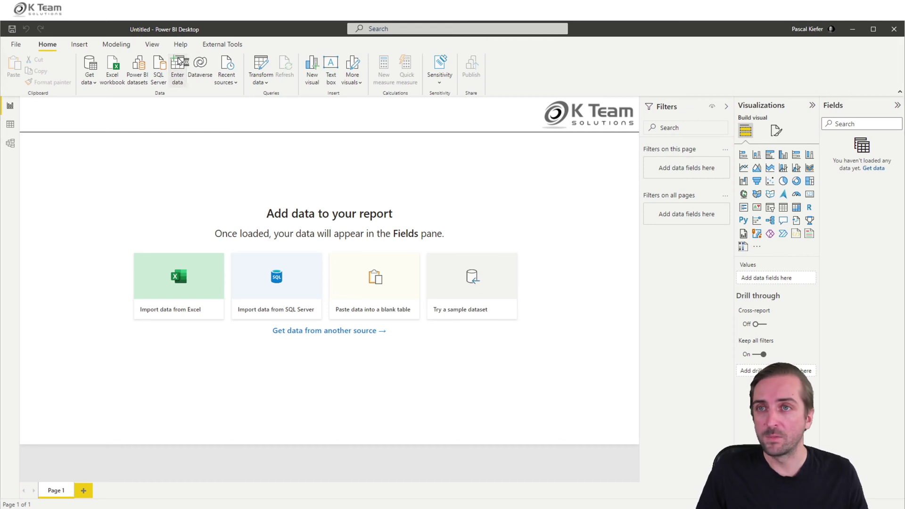
left_click(177, 71)
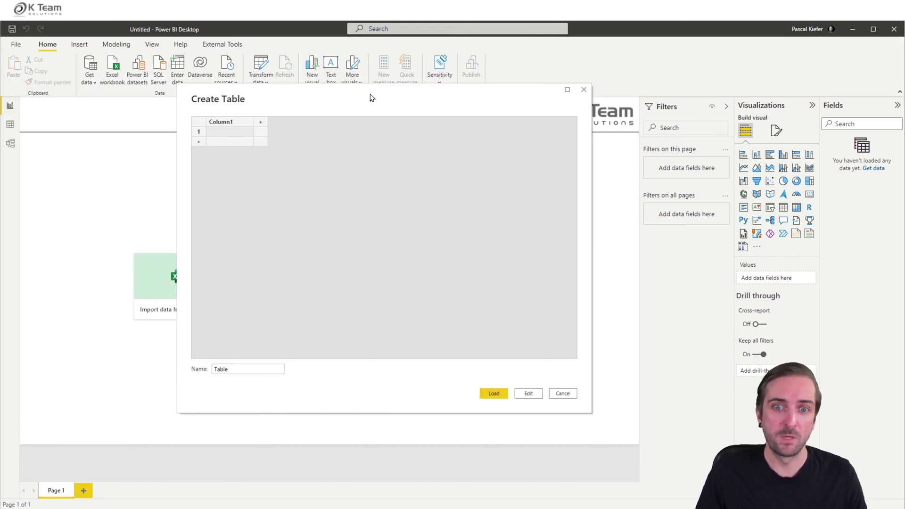
left_click(493, 393)
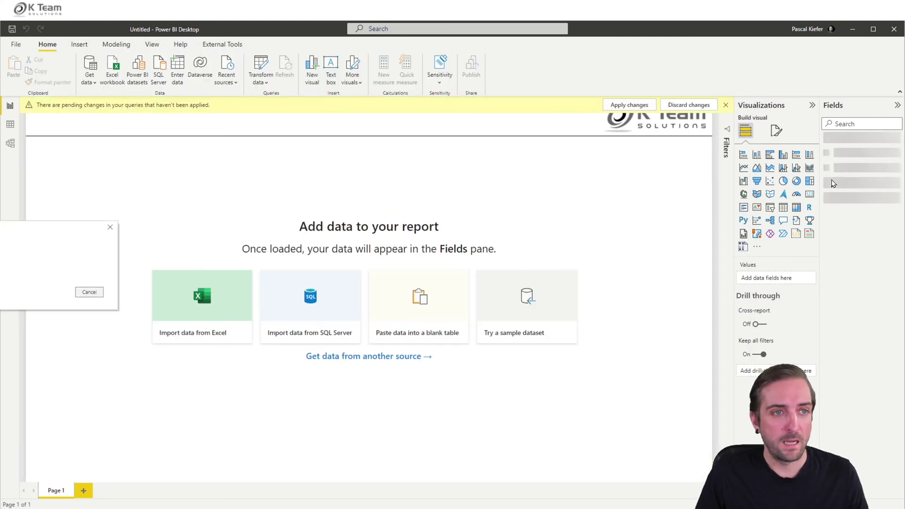
Step: Create a measure named happy face in Table that returns the copied SVG code as text enclosed in double quotes
right_click(842, 149)
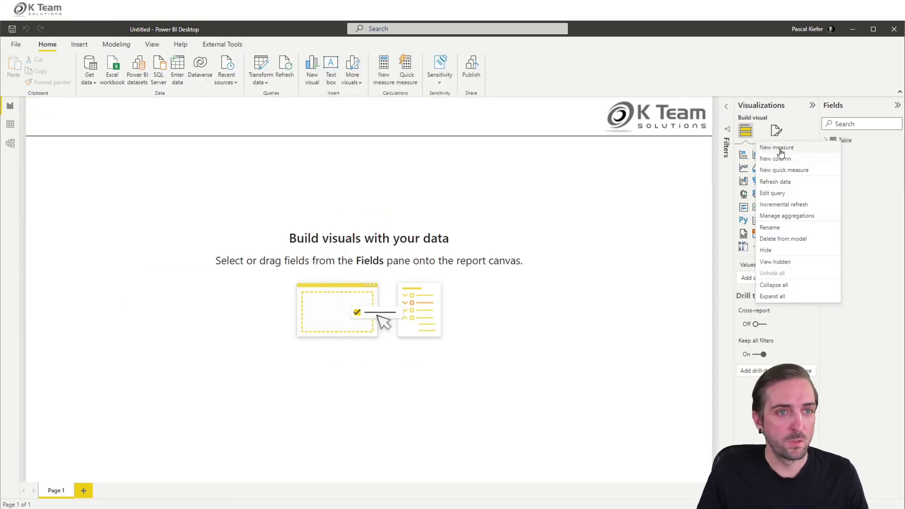
left_click(796, 146)
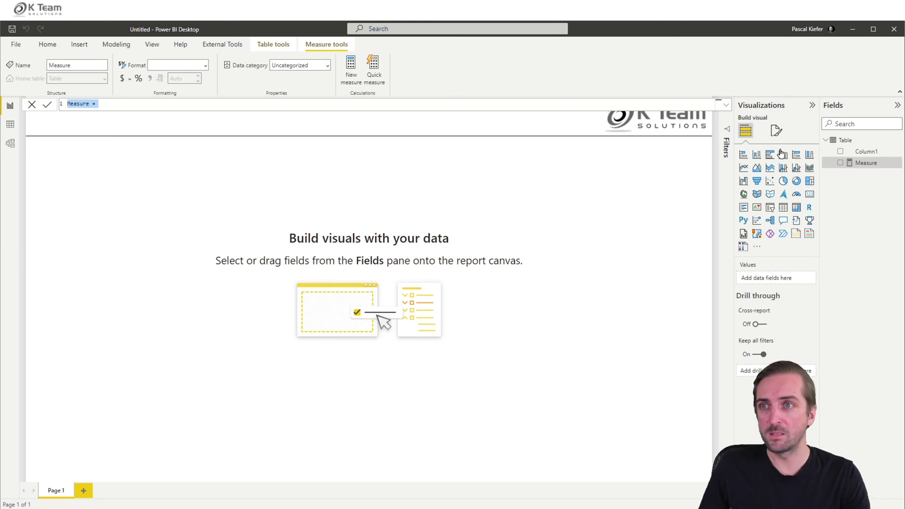
type("Su")
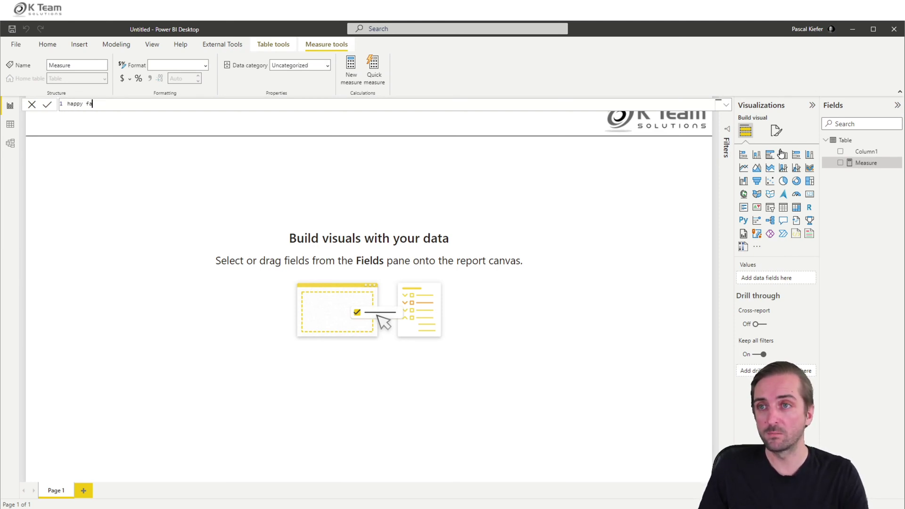
type("ppy face =")
key("shift+Return")
key("ctrl+v")
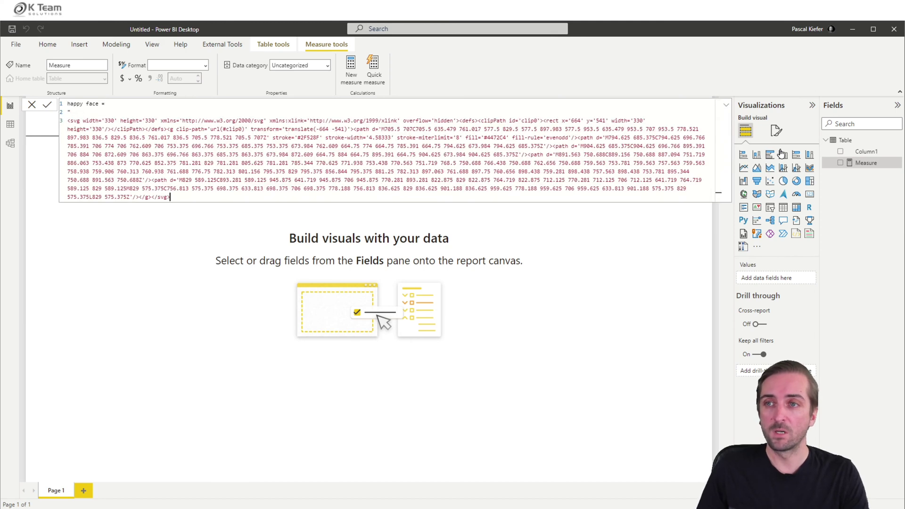
key("Return")
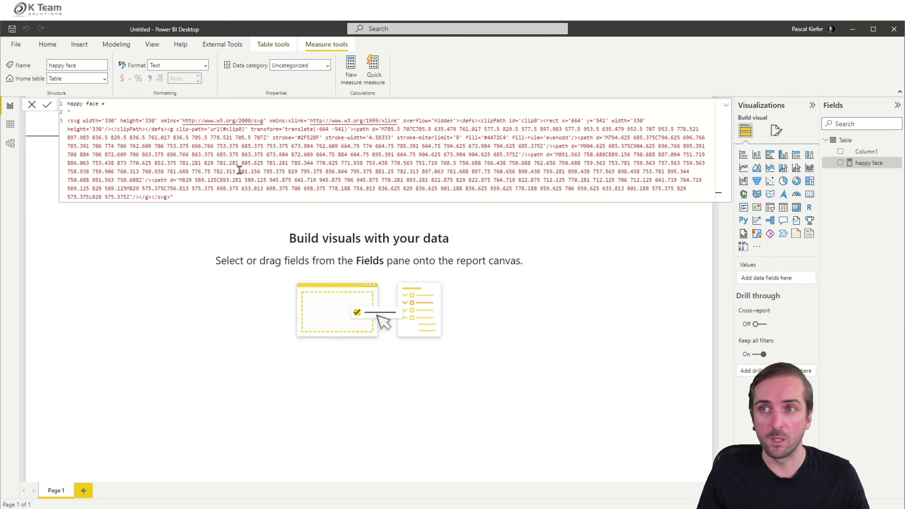
left_click(201, 310)
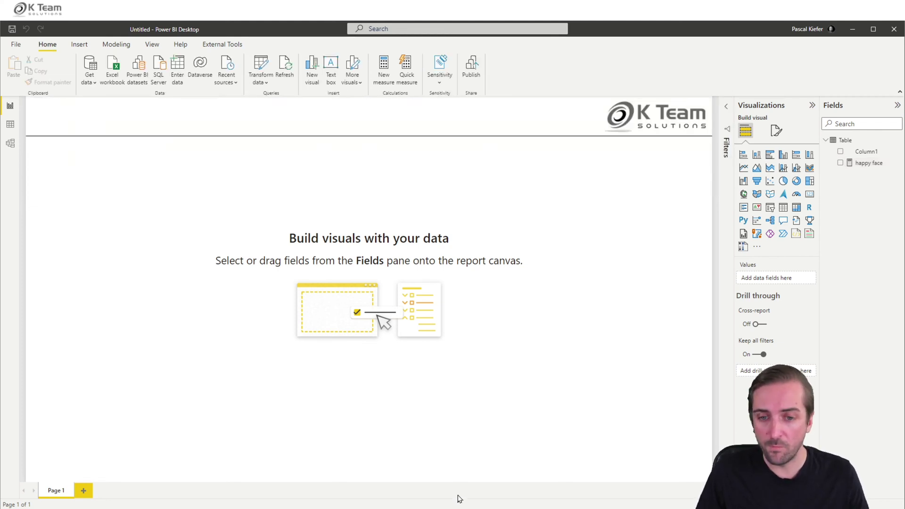
Step: Switch to the DEMO folder, open not so happy.svg in the Edge browser and display its page source
key("alt+Tab")
double_click(284, 231)
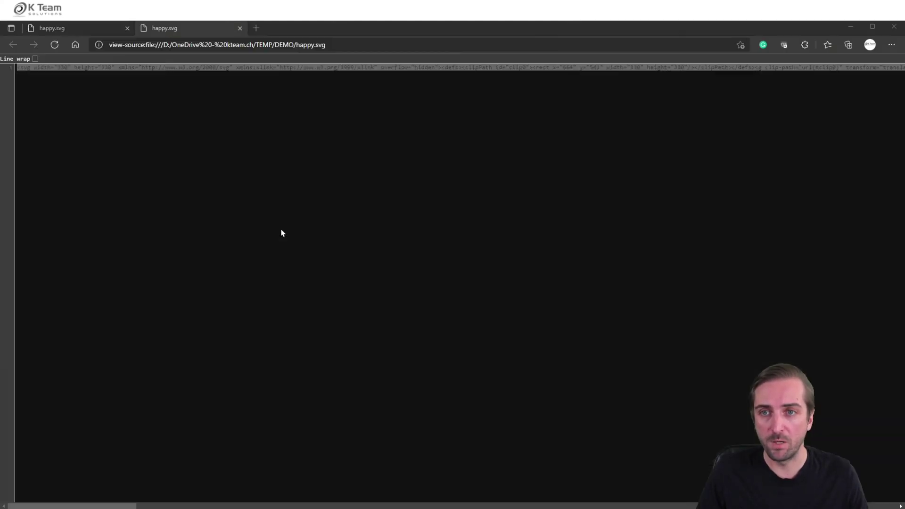
right_click(165, 115)
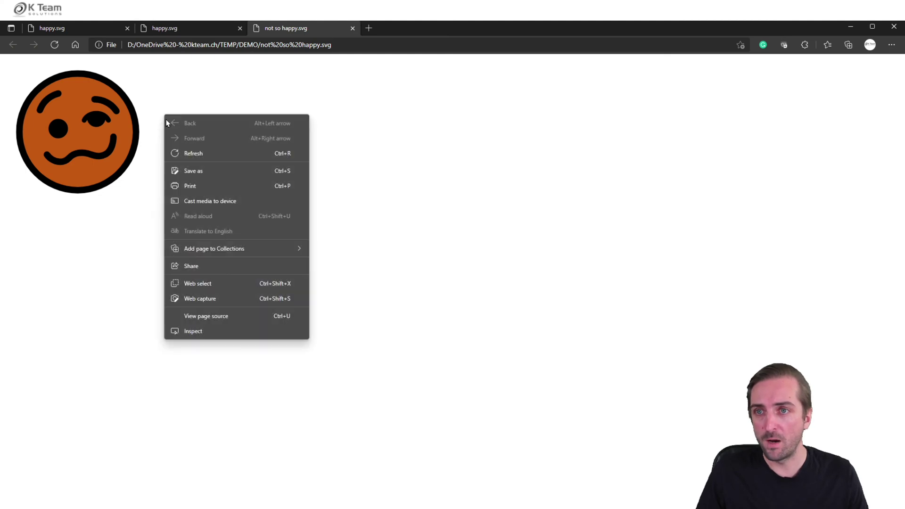
left_click(228, 317)
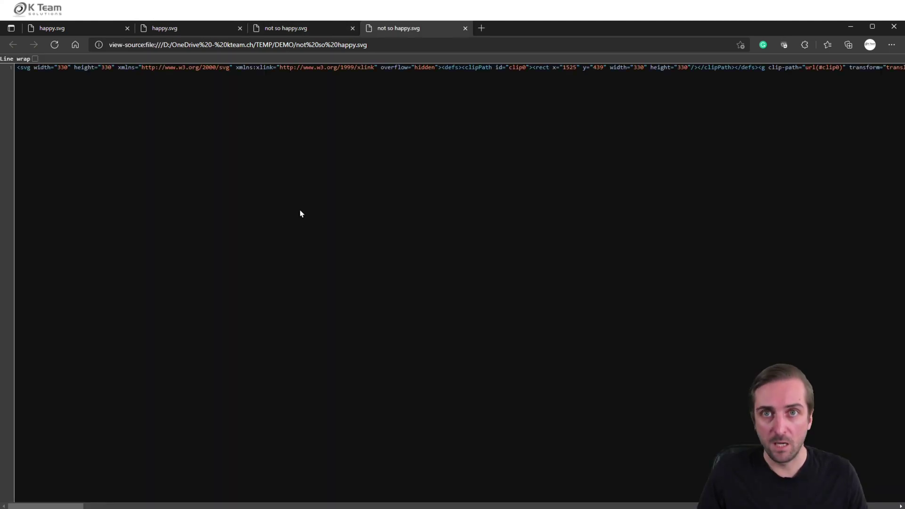
Step: Copy the full page source of not so happy.svg, switch to Notepad and replace its content with the copied code
key("ctrl+a")
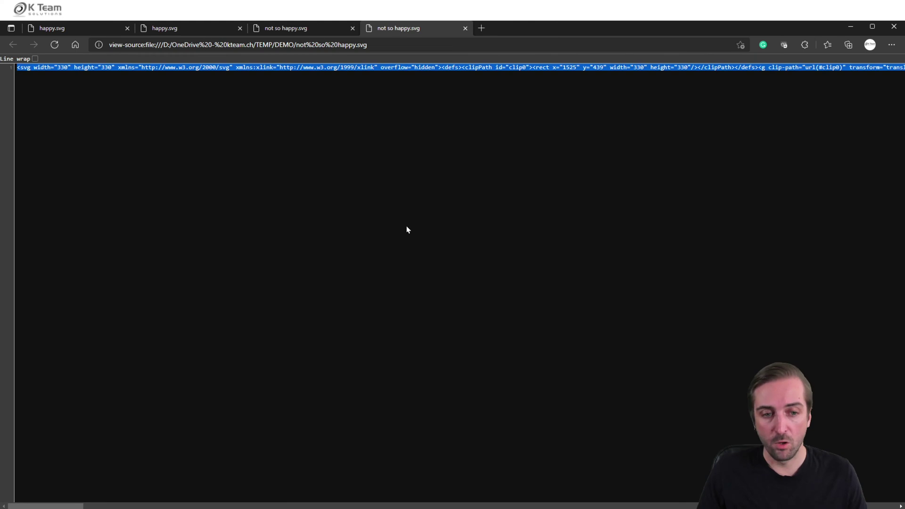
key("alt+Tab")
key("ctrl+v")
key("ctrl+a")
key("Delete")
key("ctrl+v")
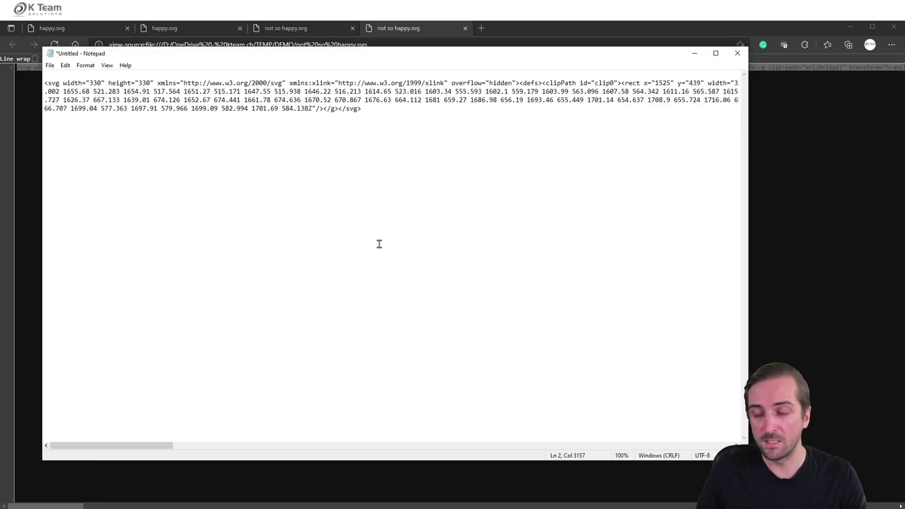
Step: Replace all double quotes (") in the not so happy SVG code with single quotes (') and copy the entire result
key("ctrl+a")
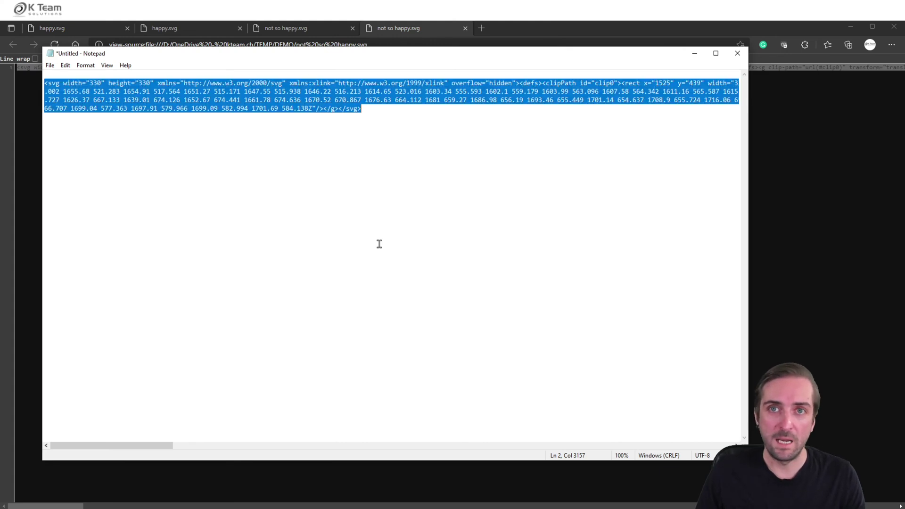
key("ctrl+h")
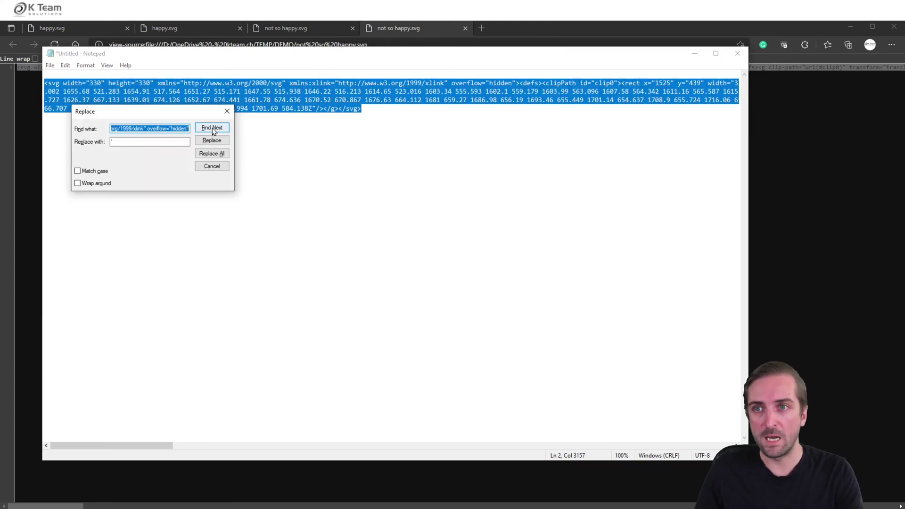
type("\"")
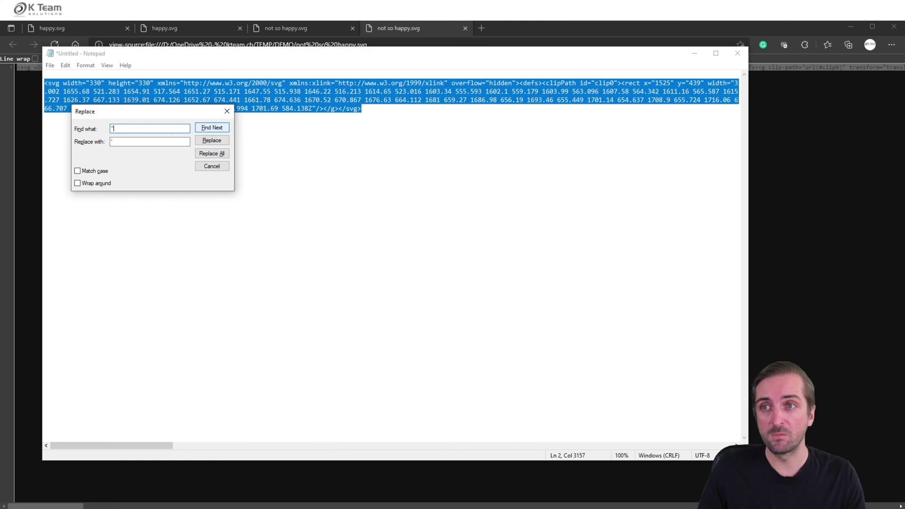
left_click(116, 143)
key("BackSpace")
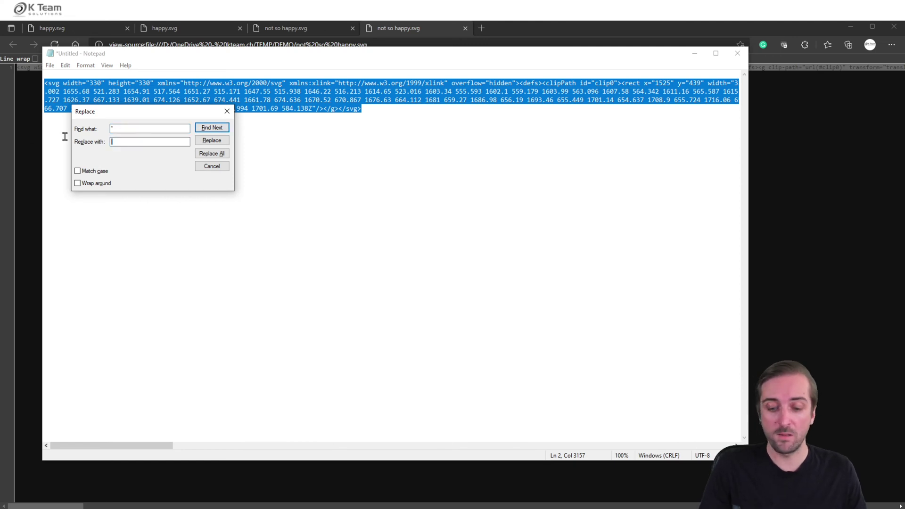
type("'")
left_click(222, 154)
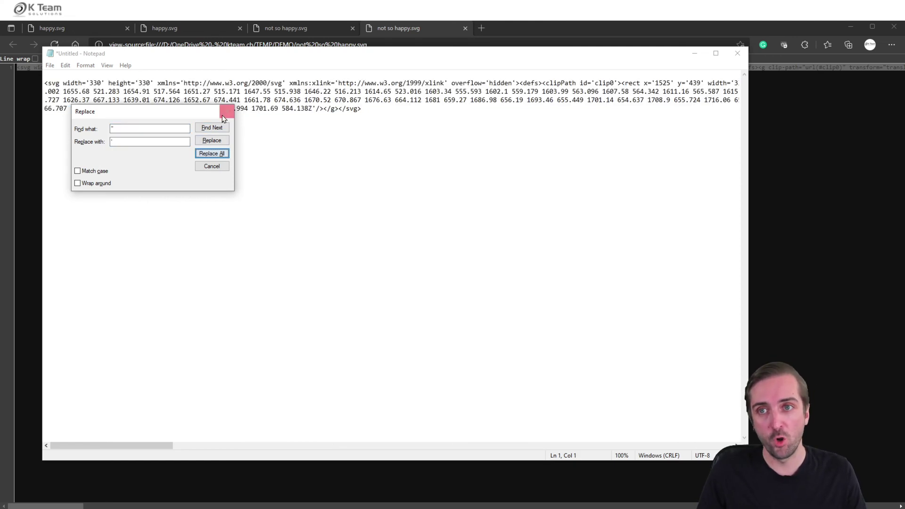
left_click(227, 111)
key("ctrl+a")
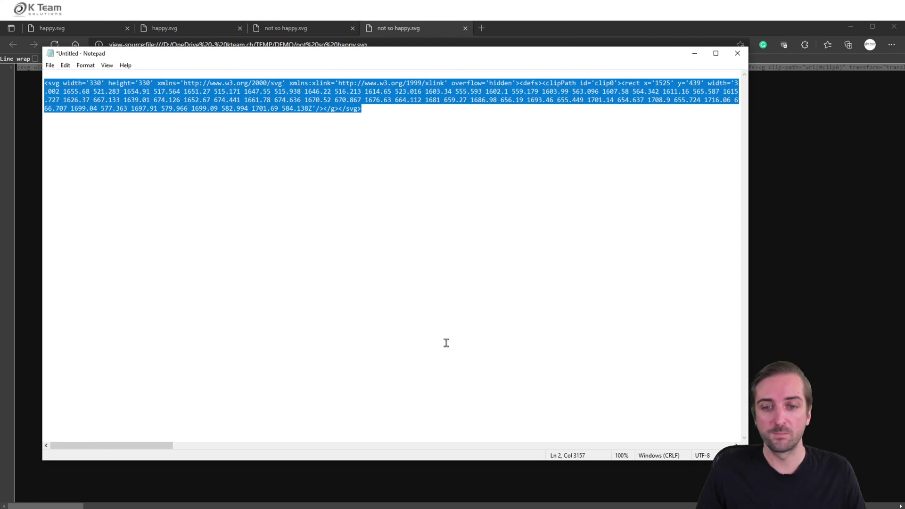
Step: Switch to Power BI Desktop and create a measure named not so happy face in Table, returning the copied SVG code in double quotes
key("alt+Tab")
right_click(854, 163)
left_click(792, 188)
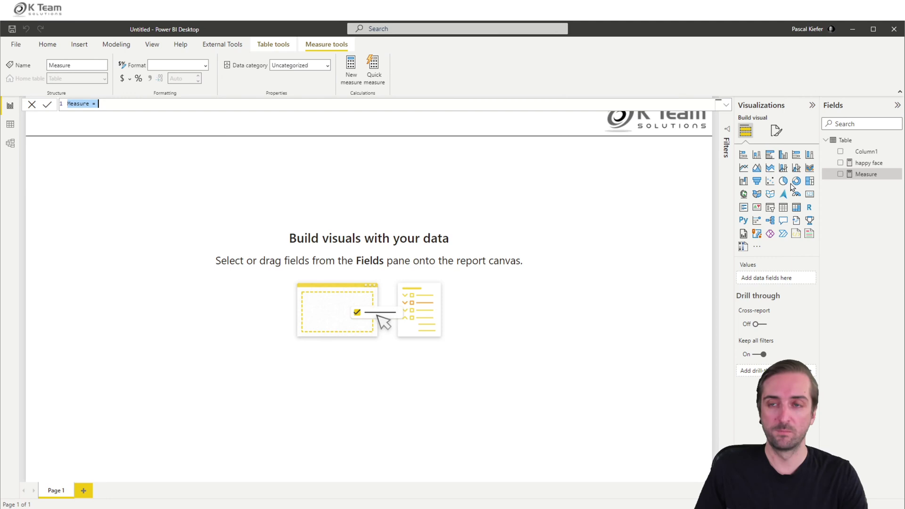
type("not")
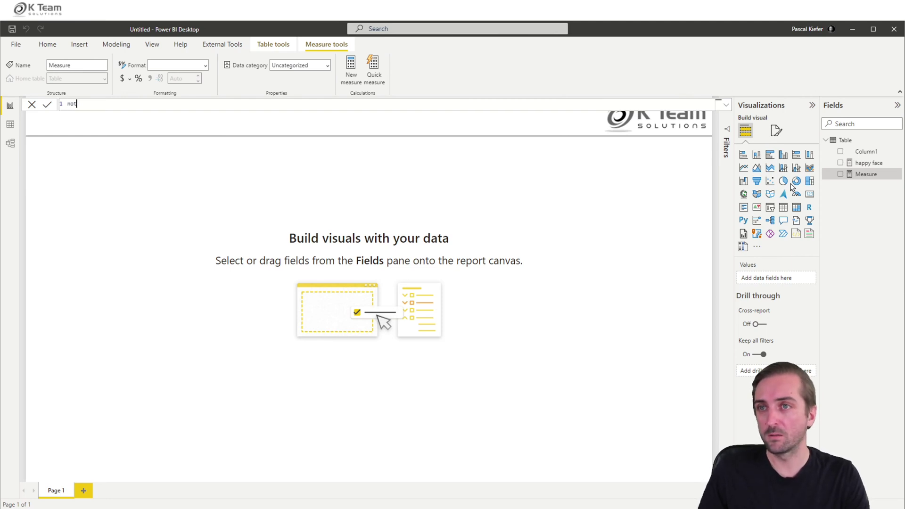
type(" so happy face =")
key("shift+Return")
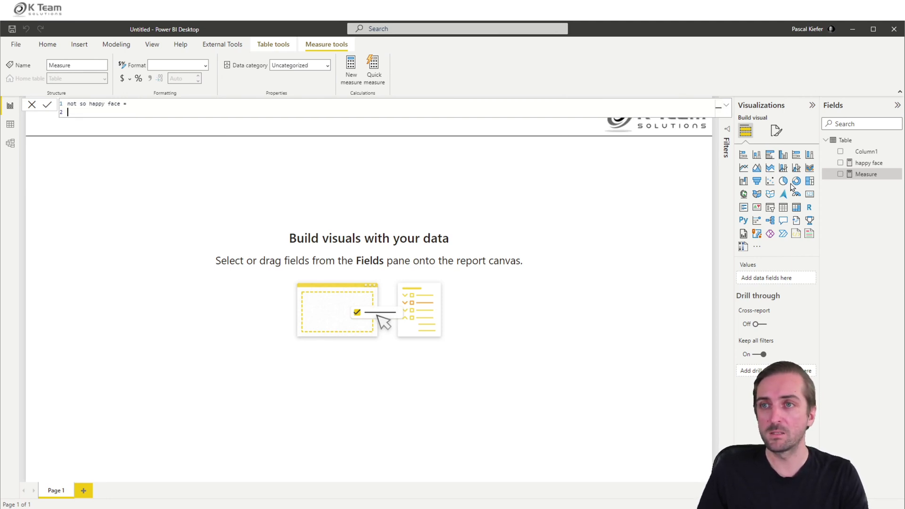
type("\"")
key("ctrl+v")
type("\"")
key("Return")
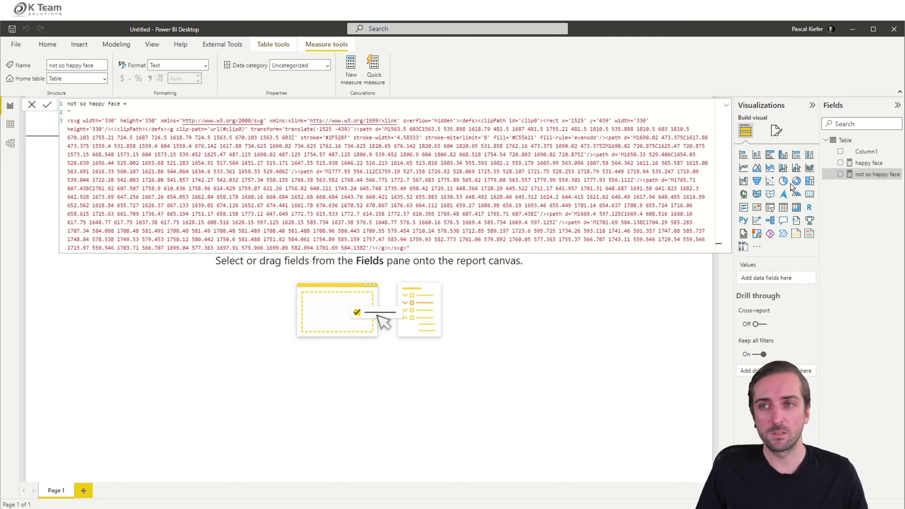
left_click(31, 105)
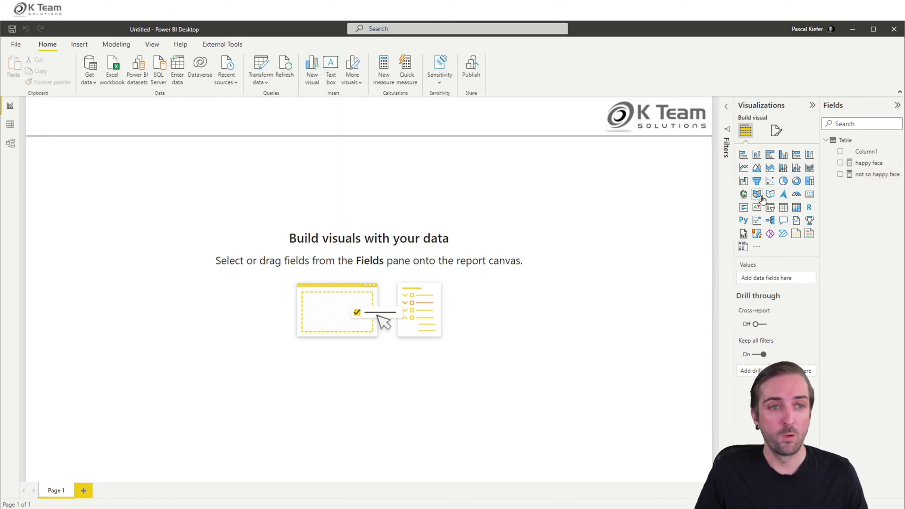
Step: Search the Power BI visuals store for k team and add the HTML & CSS Viewer to the report
left_click(757, 248)
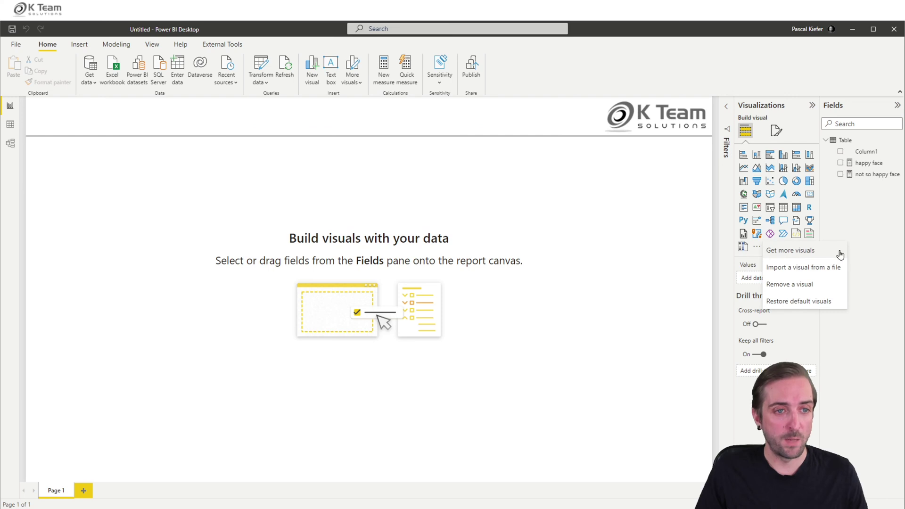
left_click(810, 254)
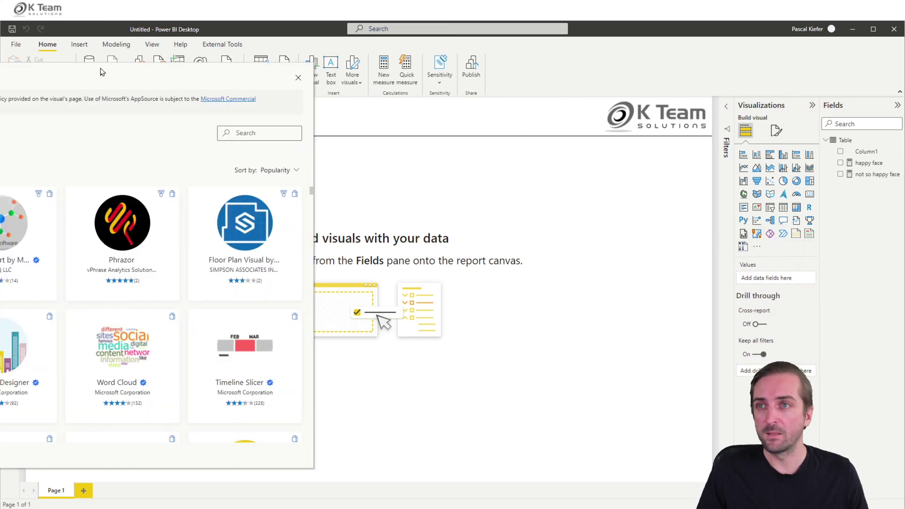
left_click(622, 140)
type("k team")
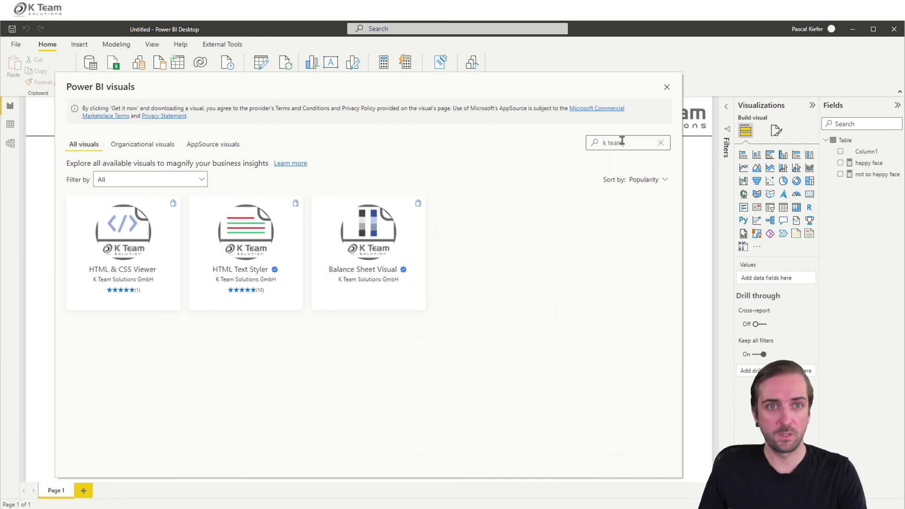
left_click(125, 228)
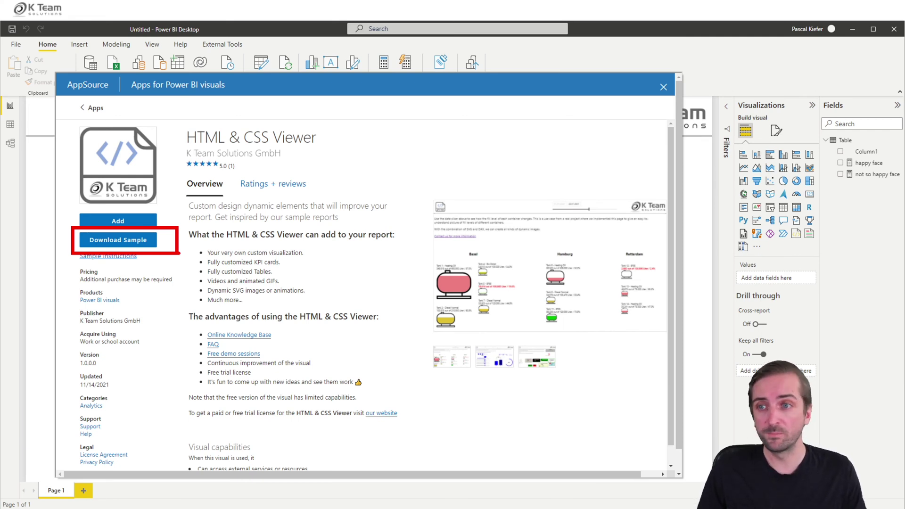
left_click(134, 222)
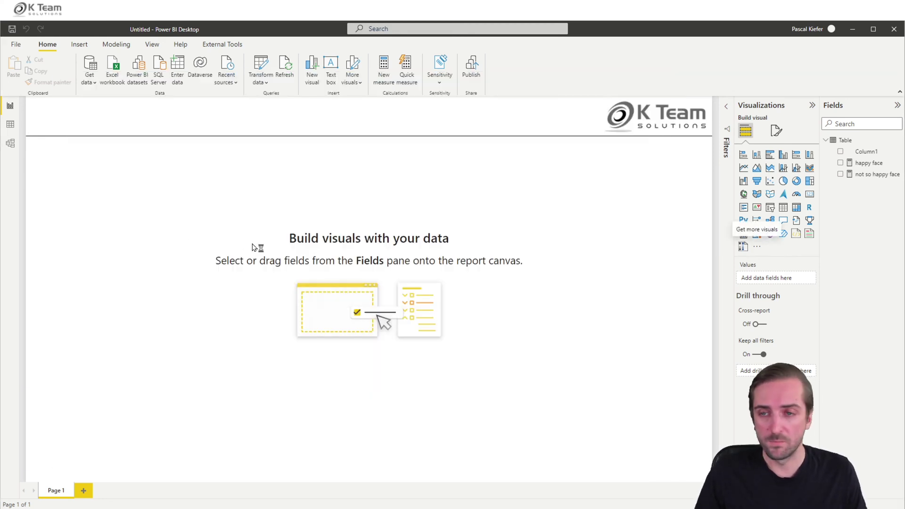
left_click(73, 285)
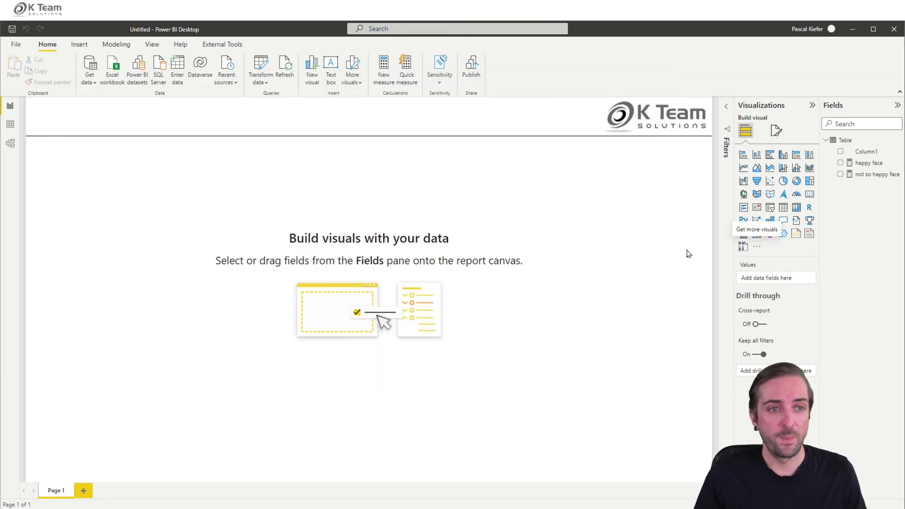
Step: Place a visual with HTML and CSS fields below the page header, assign the happy face measure to it and enlarge it
left_click(796, 233)
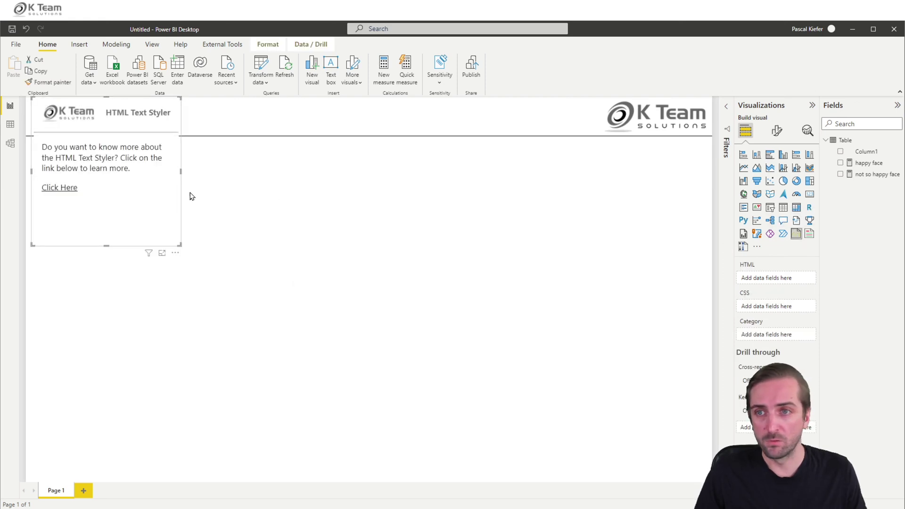
left_click_drag(180, 194, 193, 262)
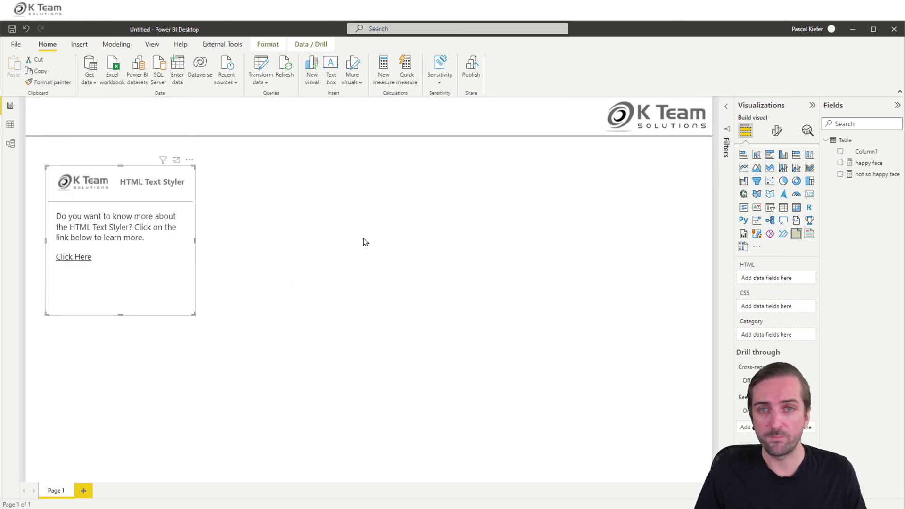
left_click(839, 162)
left_click_drag(193, 313, 276, 375)
left_click(285, 382)
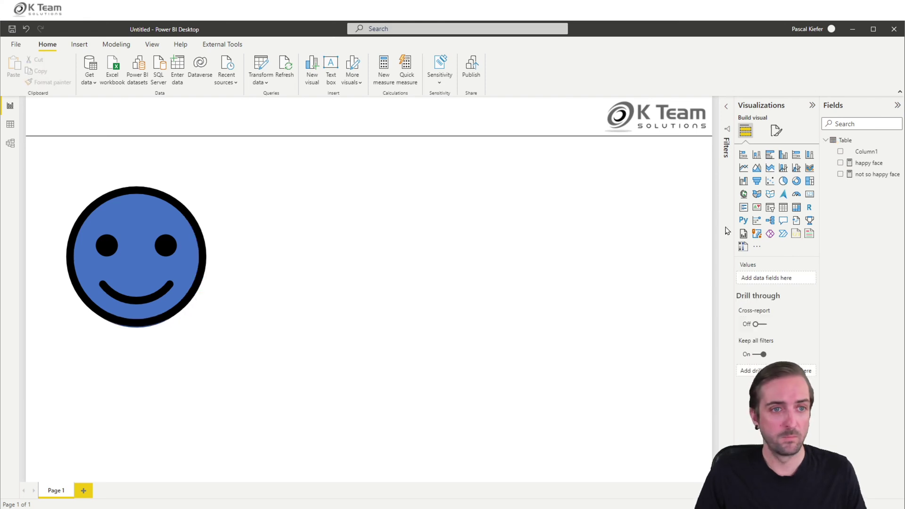
Step: Add a second HTML visual showing the not so happy face measure, enlarge it and place it beside the blue smiley
left_click(796, 233)
left_click(840, 174)
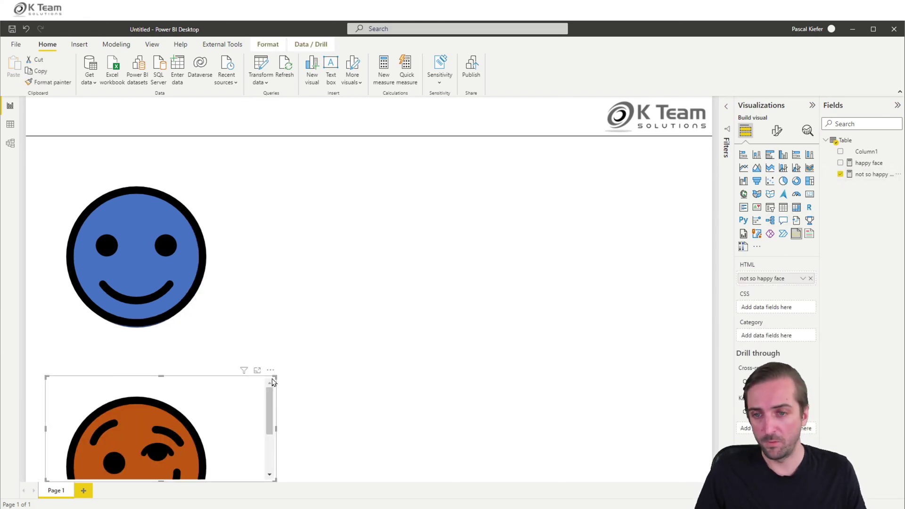
left_click_drag(275, 376, 317, 292)
left_click_drag(252, 291, 471, 182)
left_click(355, 426)
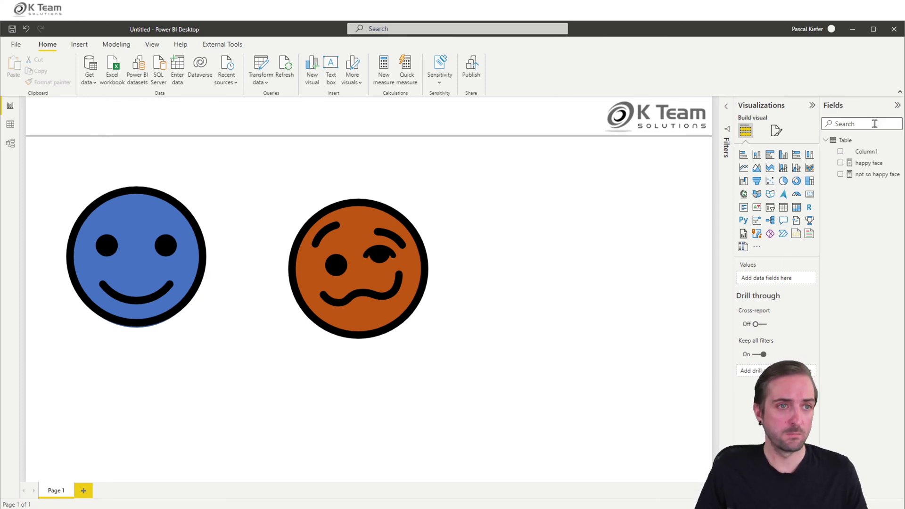
Step: Set the first path's fill colour in the happy face measure to red and apply the formula
left_click(871, 165)
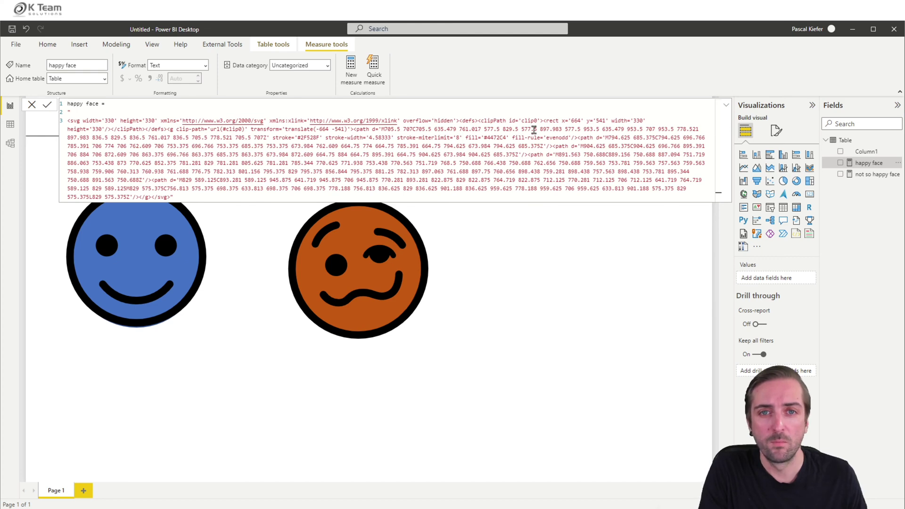
left_click_drag(484, 138, 507, 137)
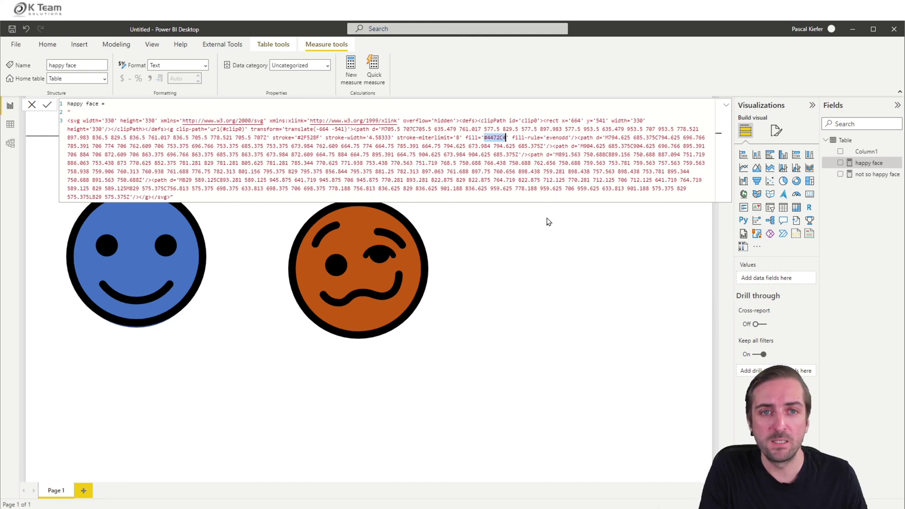
type("red")
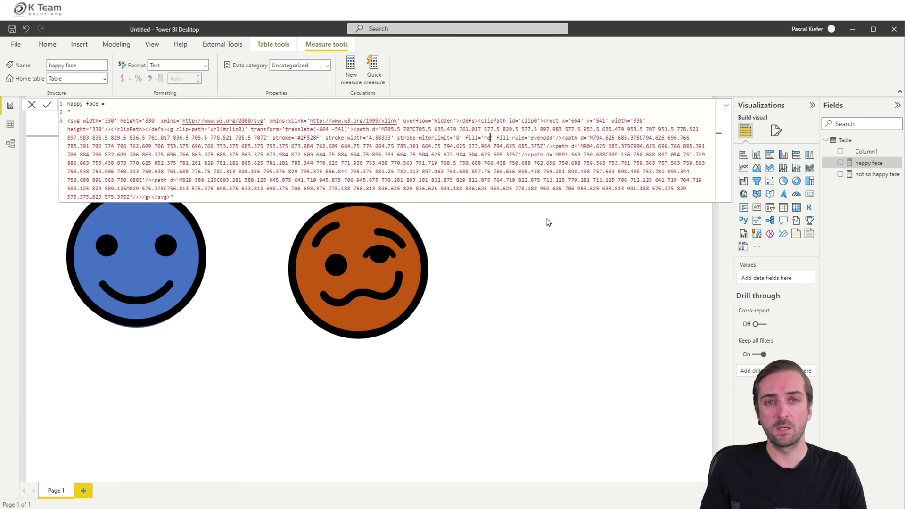
left_click(549, 222)
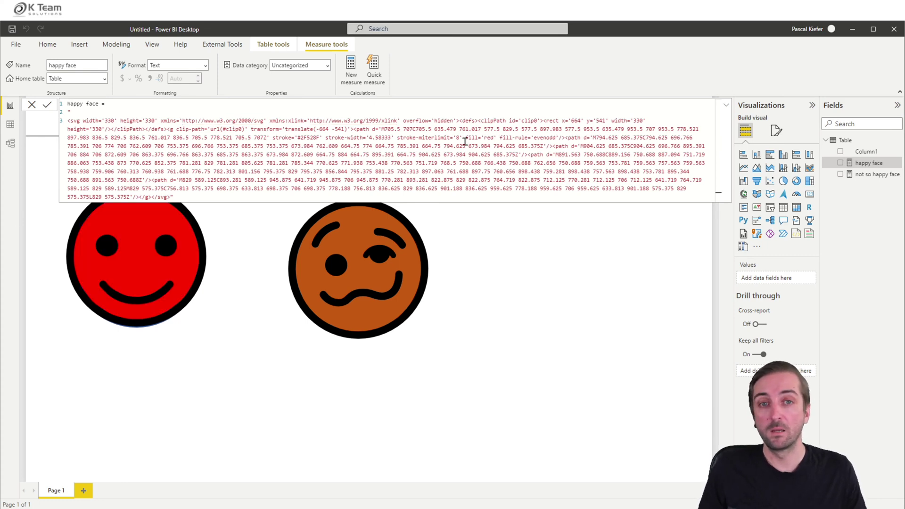
Step: Set the first path's fill colour in the happy face measure to blue, apply the formula and leave the measure
left_click(483, 138)
key("Delete")
key("Delete")
key("Delete")
type("blue")
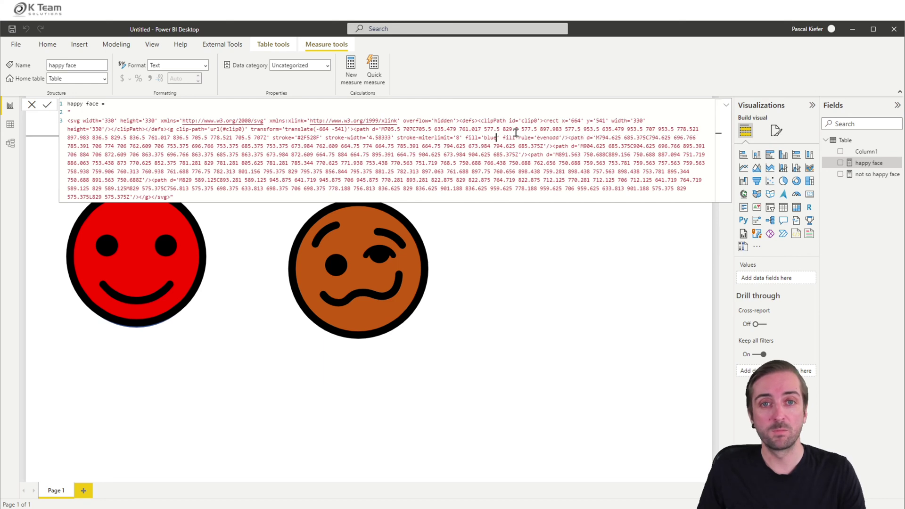
key("Return")
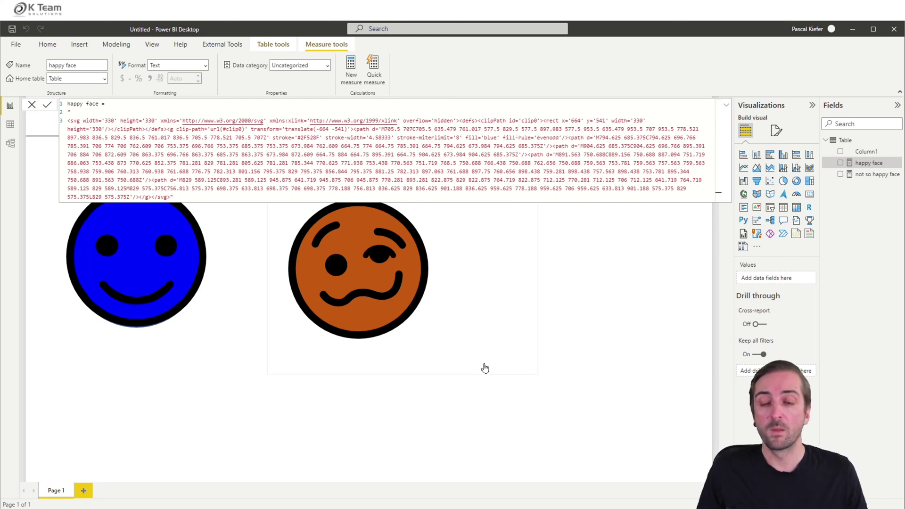
left_click(361, 416)
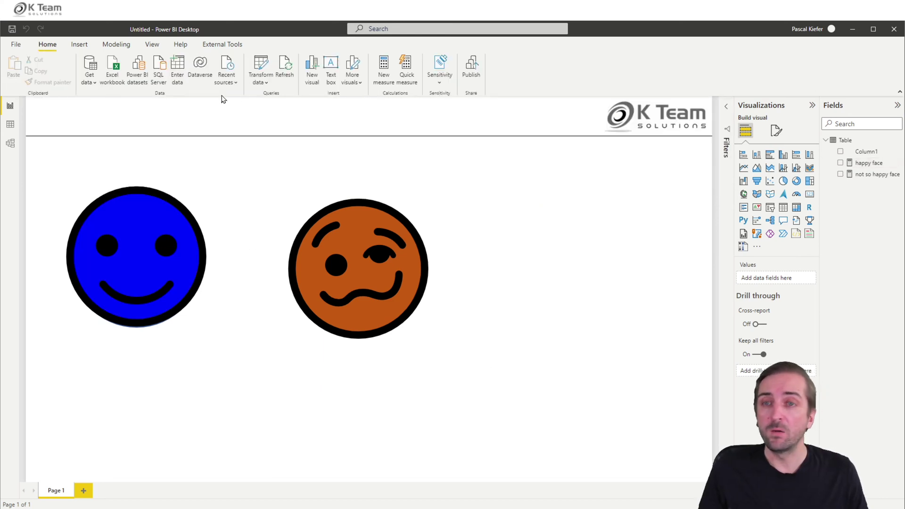
Step: Enter a new table with a column named color holding the rows red and green, and load it
left_click(181, 67)
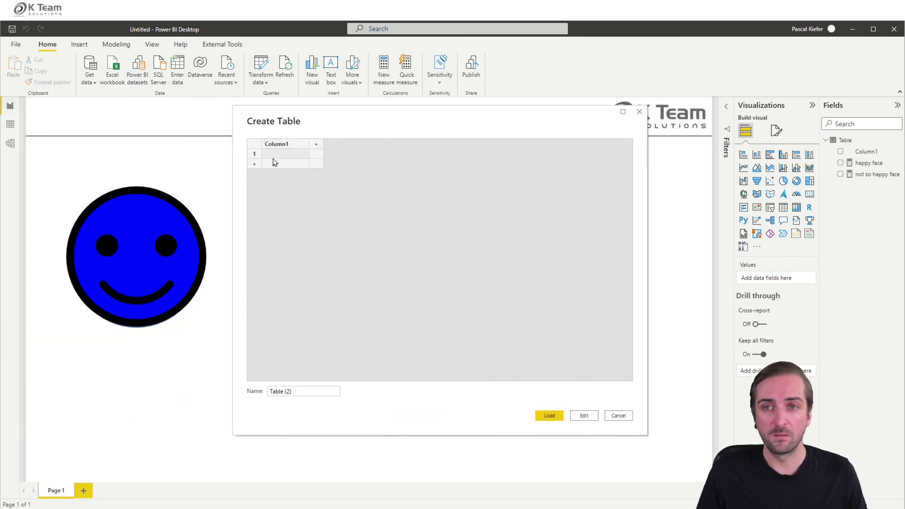
left_click(291, 146)
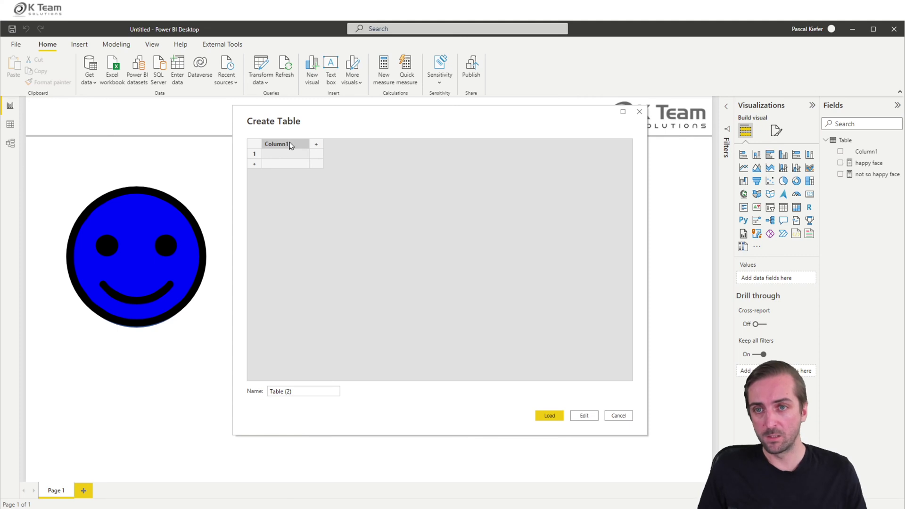
type("c")
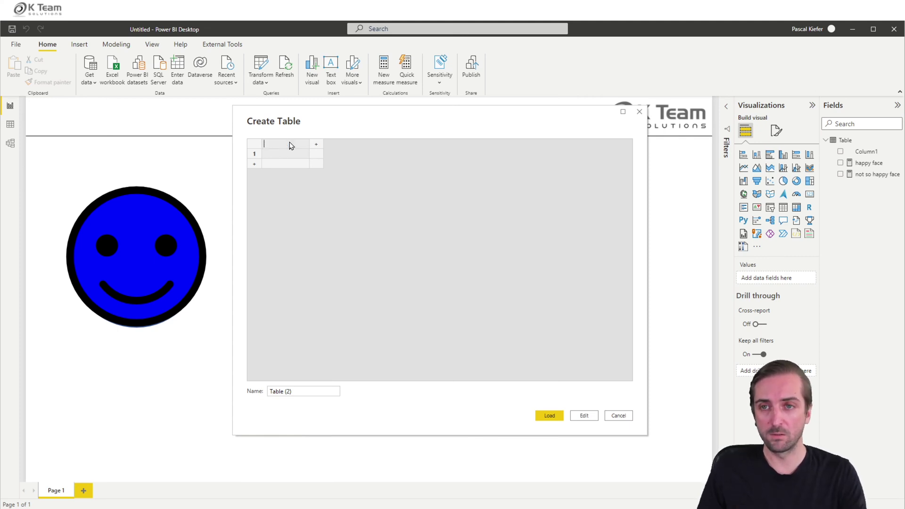
type("olor")
key("Return")
type("red")
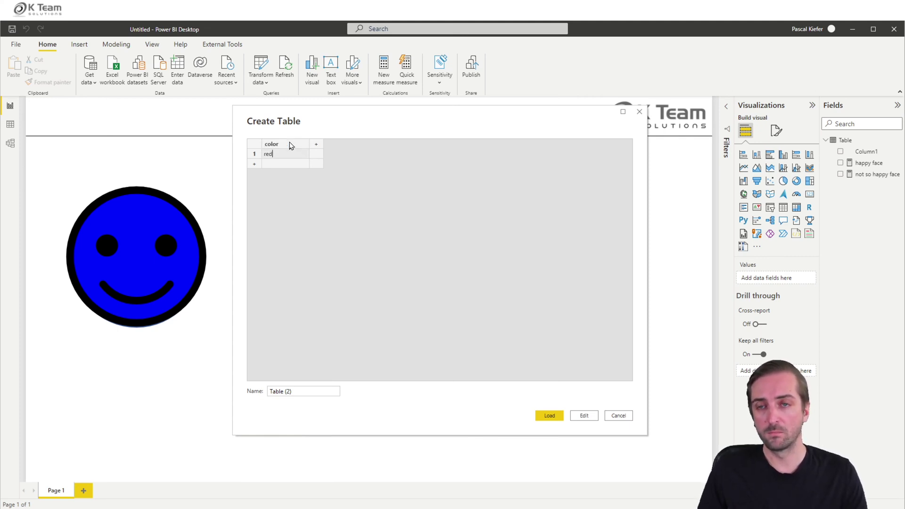
key("Return")
type("green")
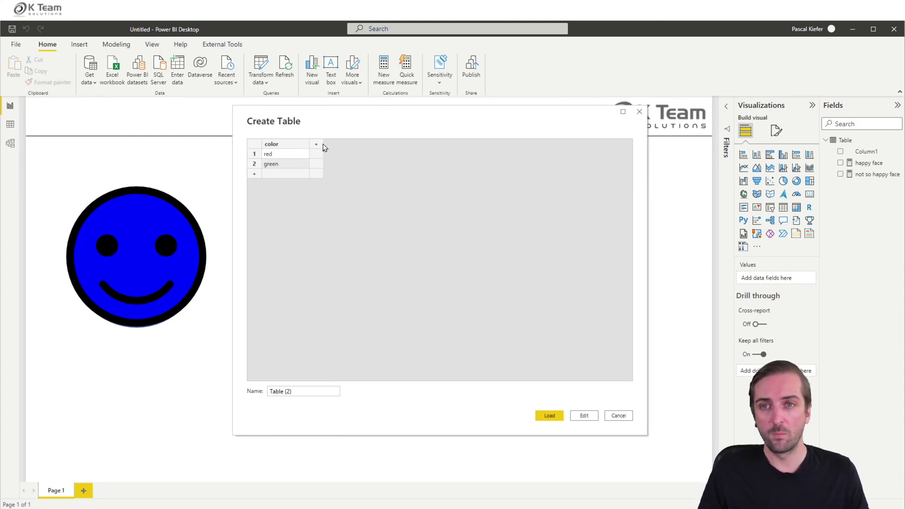
left_click(550, 416)
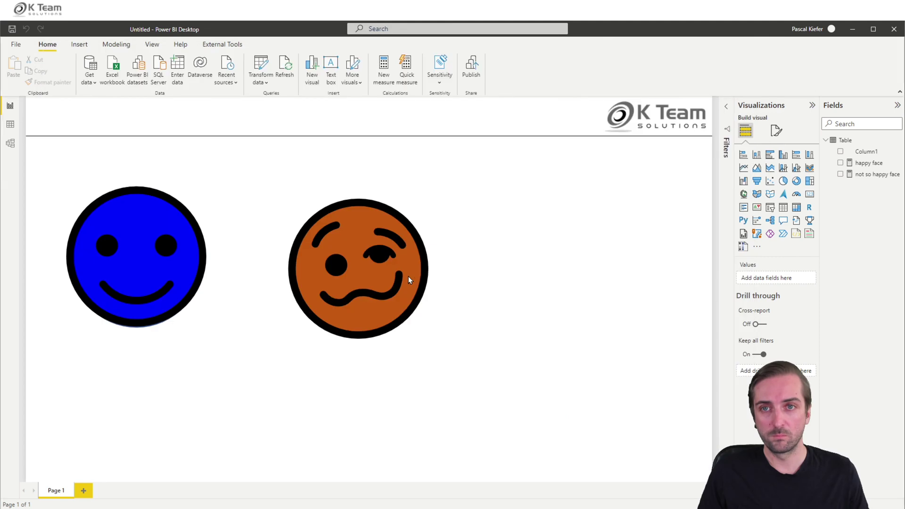
Step: In the happy face measure, add the variable var_color = SELECTEDVALUE('Table (2)'[color]) and a RETURN before the SVG string
left_click(172, 234)
right_click(867, 164)
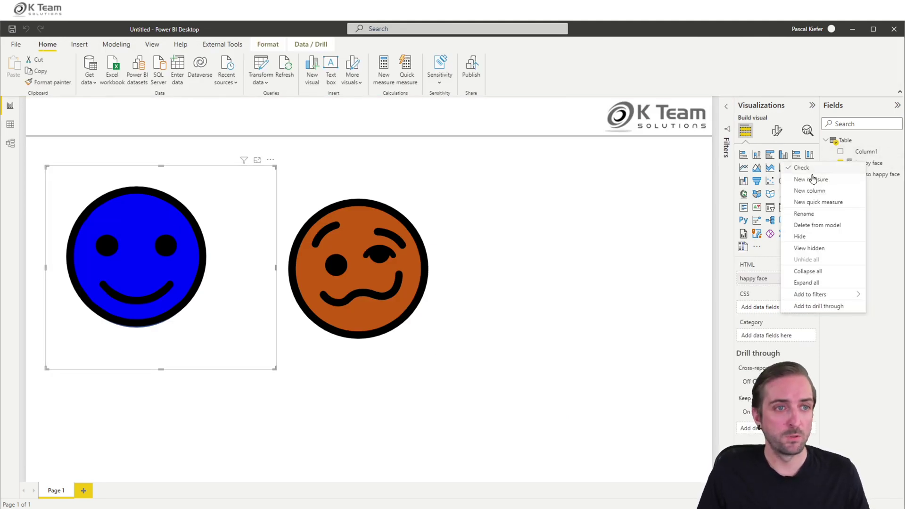
left_click(880, 165)
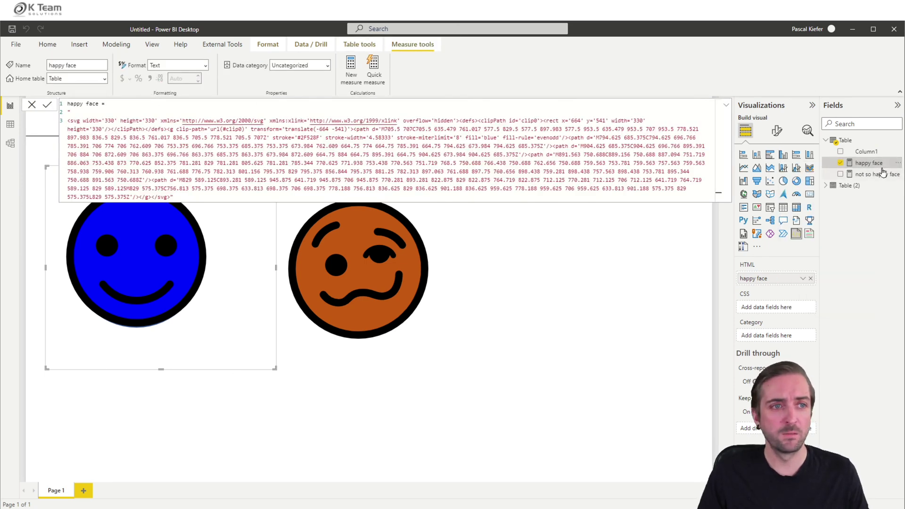
left_click(134, 105)
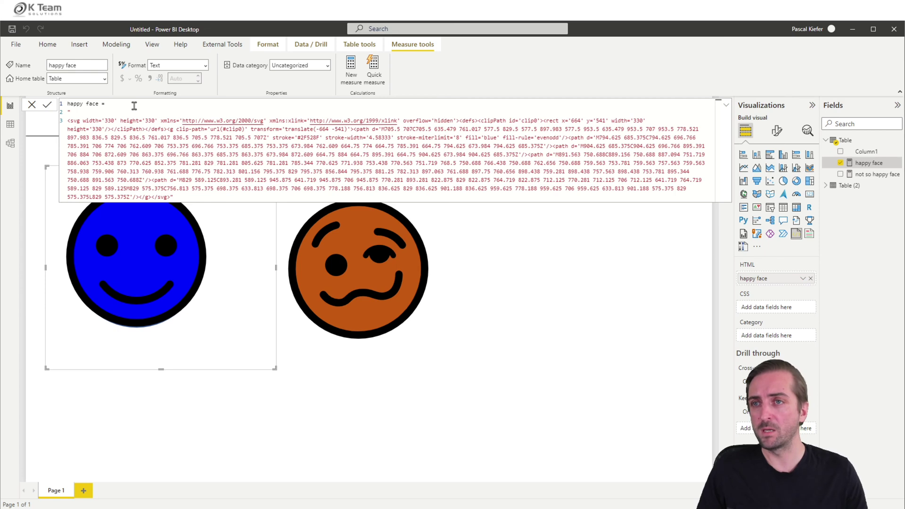
key("Return")
type("VAR var_color =")
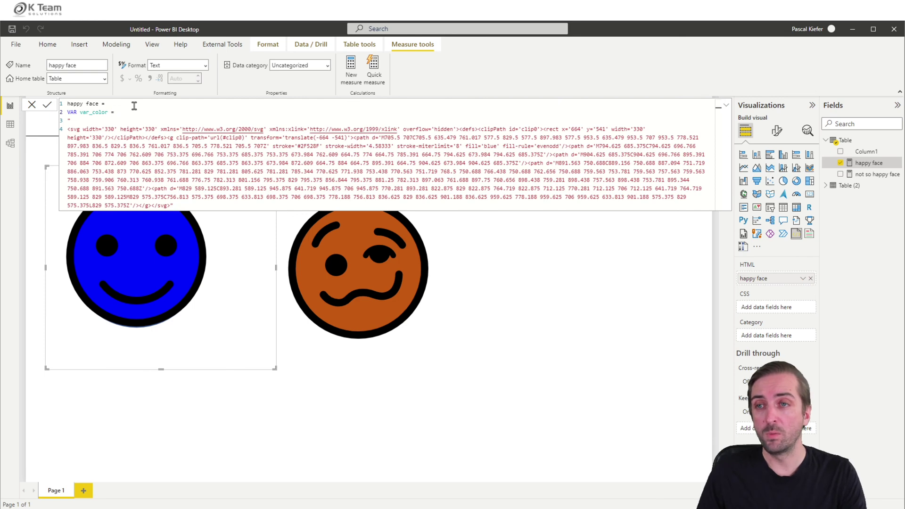
type("selecte")
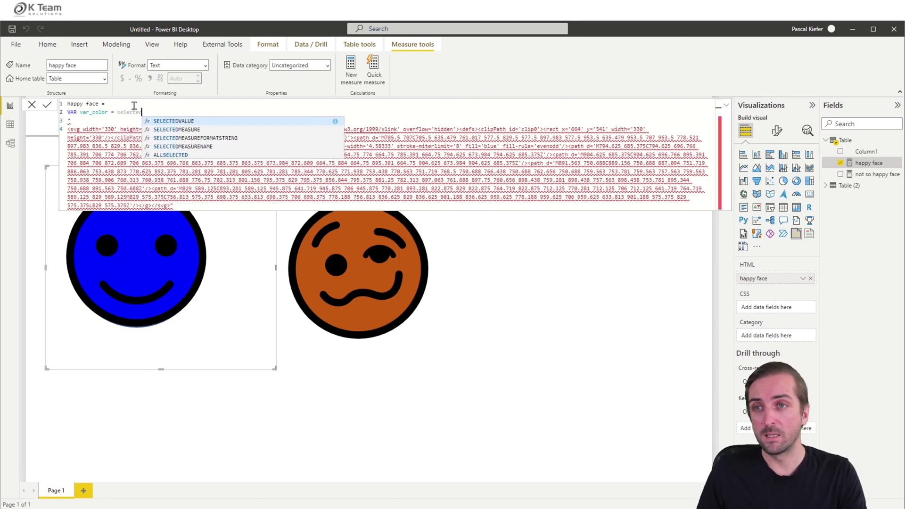
key("Tab")
type("colo")
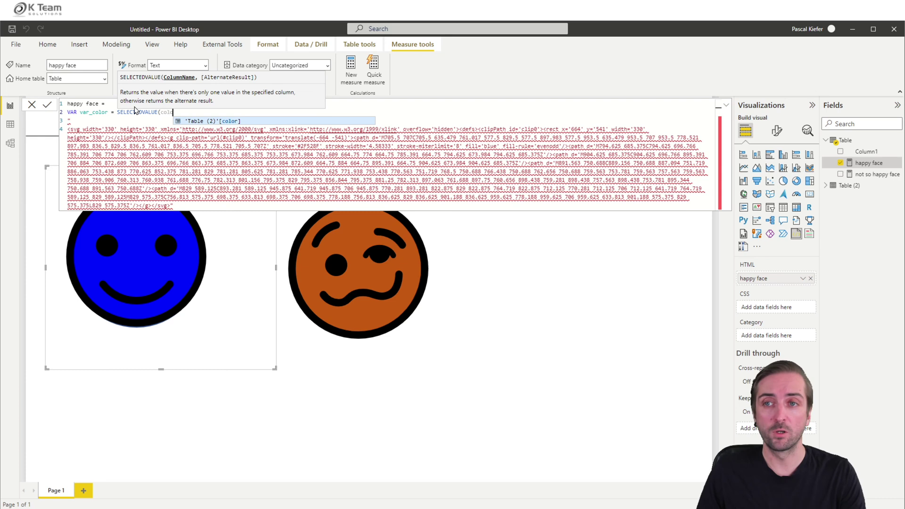
key("Tab")
type(")")
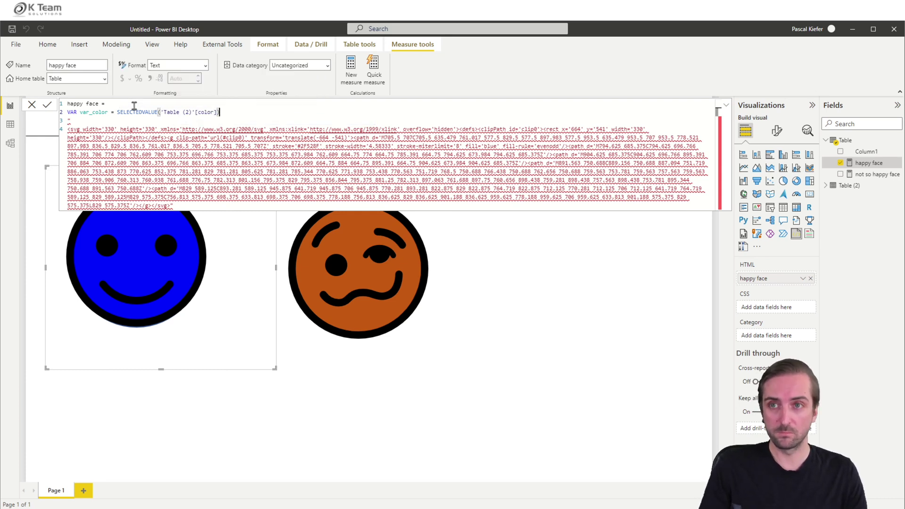
key("Return")
type("RETURN")
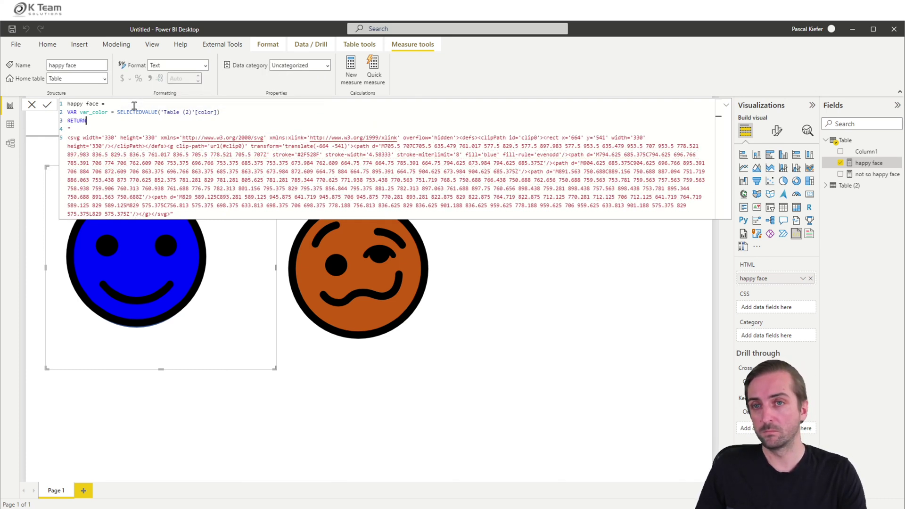
Step: Replace the first path's blue fill in the happy face measure with the concatenated variable "&var_color&" and apply the formula
left_click(486, 155)
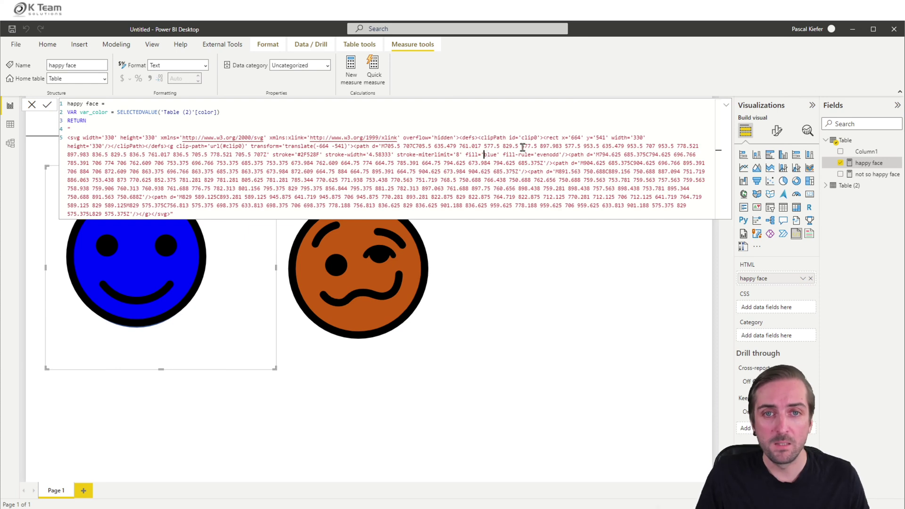
key("shift+Right")
key("shift+Right")
key("shift+Right")
key("shift+Right")
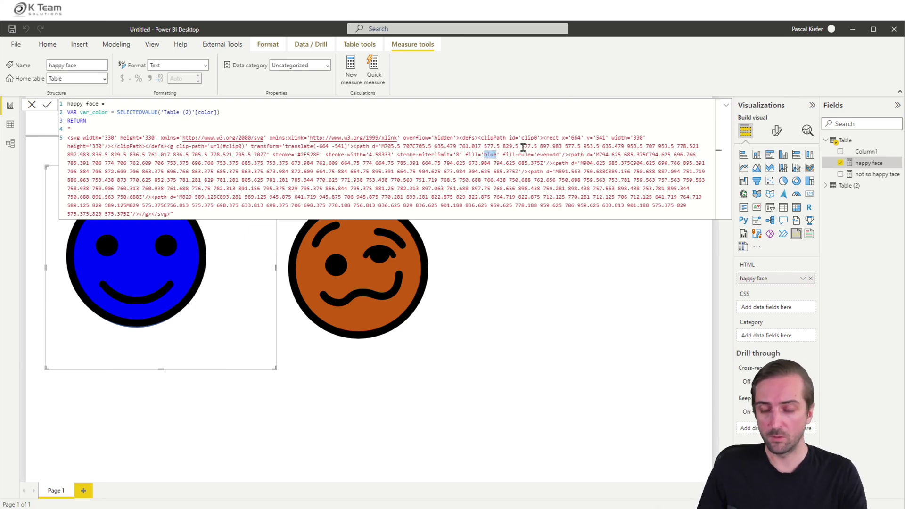
type("\"")
type("&var_color")
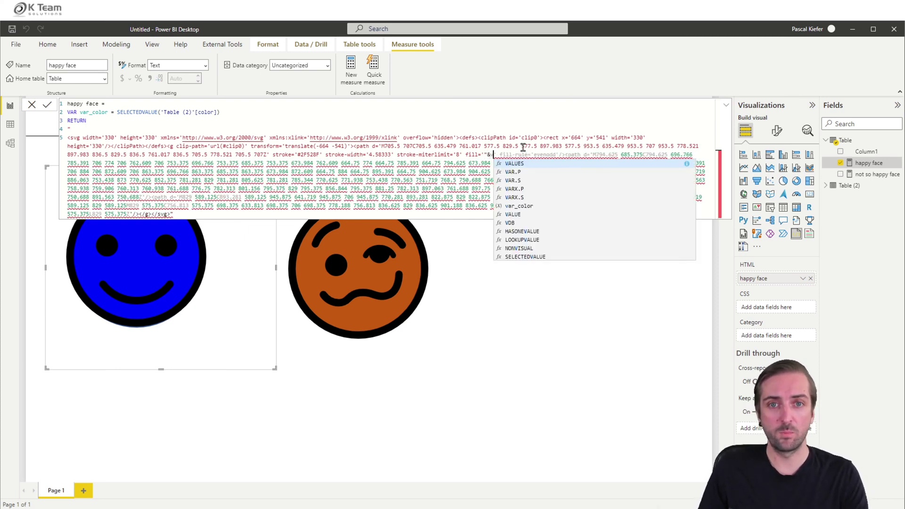
type("&\"")
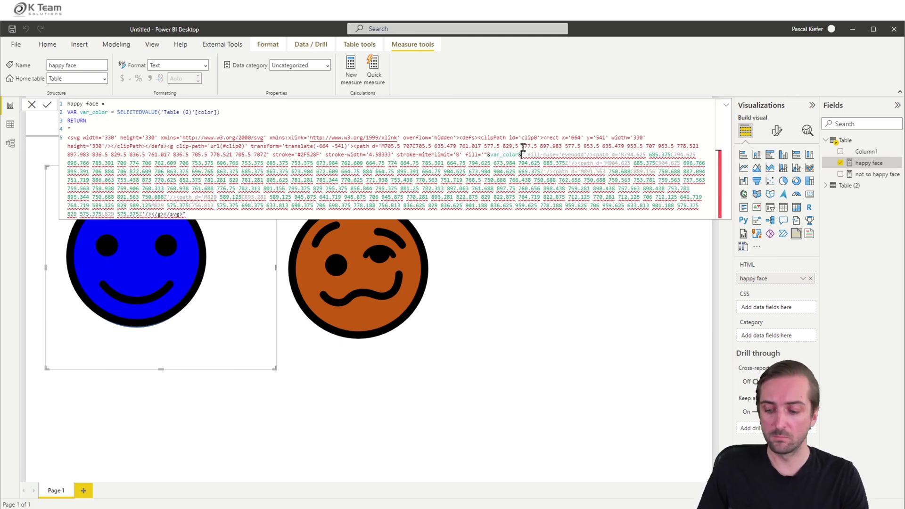
key("Return")
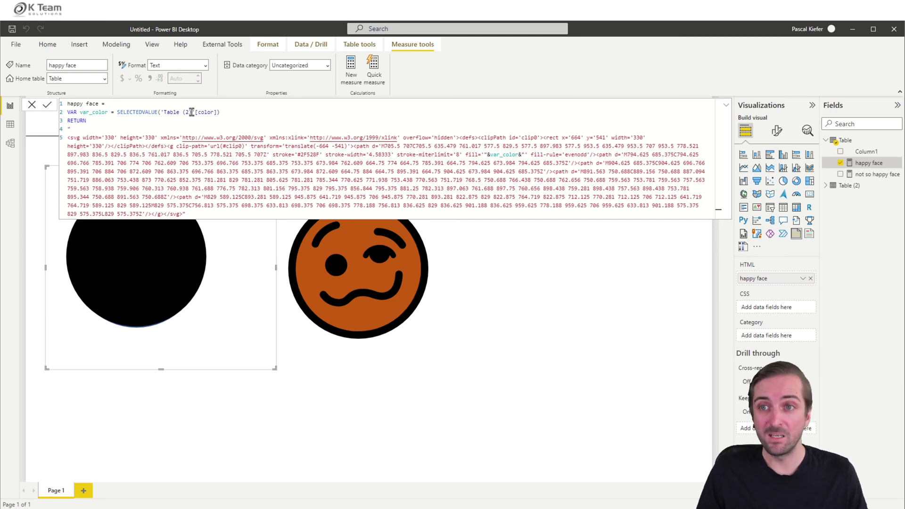
Step: Add "grey" as the alternate result of SELECTEDVALUE in the happy face measure and apply it
left_click(233, 113)
key("BackSpace")
type(",")
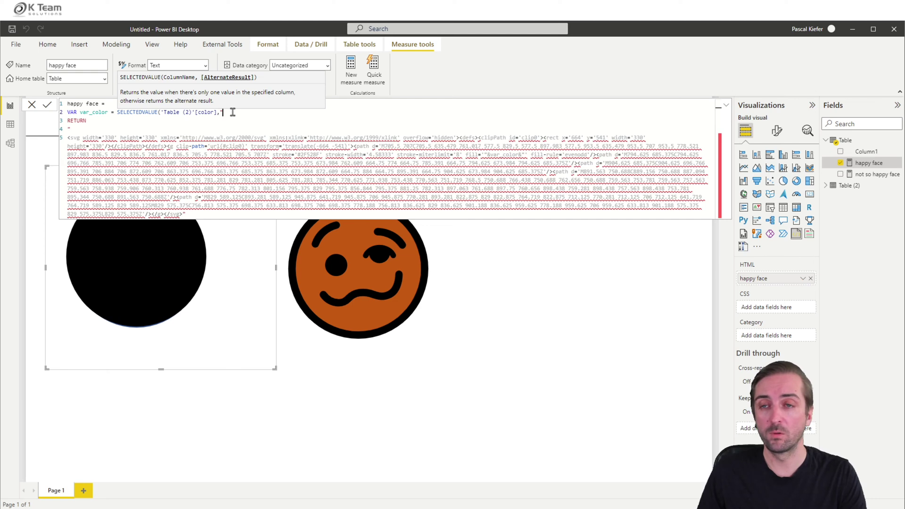
type("\"grey\")")
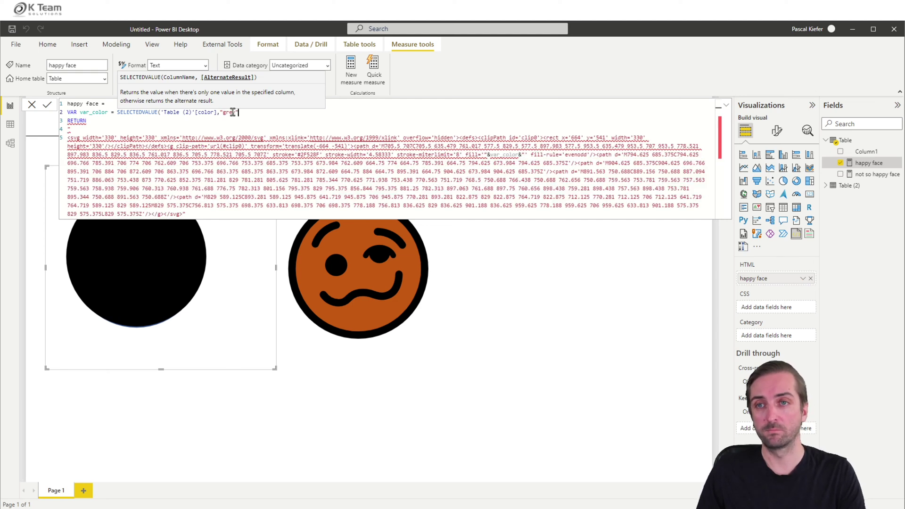
left_click(637, 303)
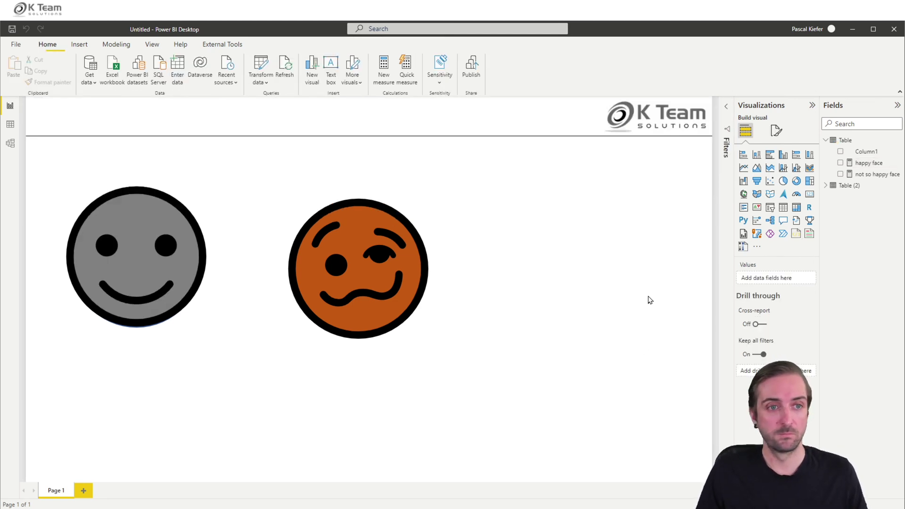
Step: Add a slicer with the color field of Table (2) and place it beside the orange smiley
left_click(769, 207)
left_click(828, 186)
left_click(840, 197)
left_click_drag(185, 378, 655, 227)
Step: Set the color slicer to horizontal orientation with single select on, and shrink it to one compact row
left_click(777, 131)
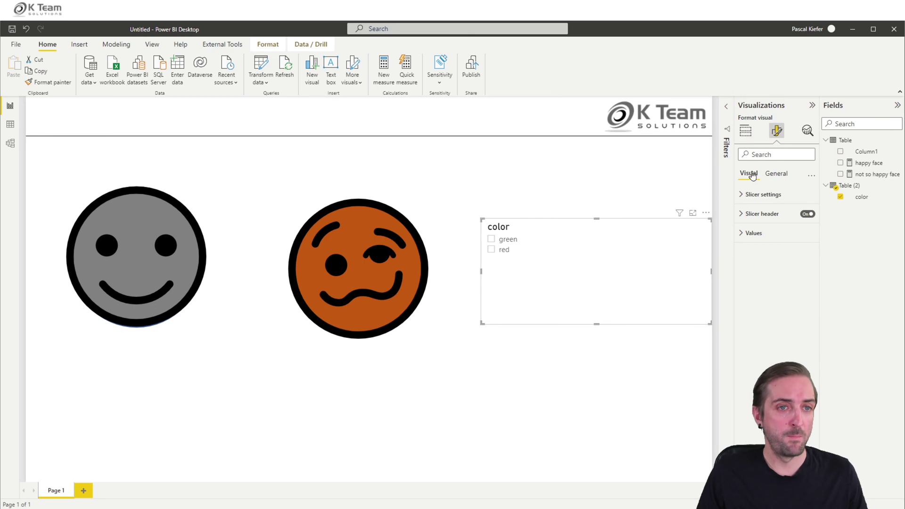
left_click(754, 195)
left_click(774, 251)
left_click(760, 273)
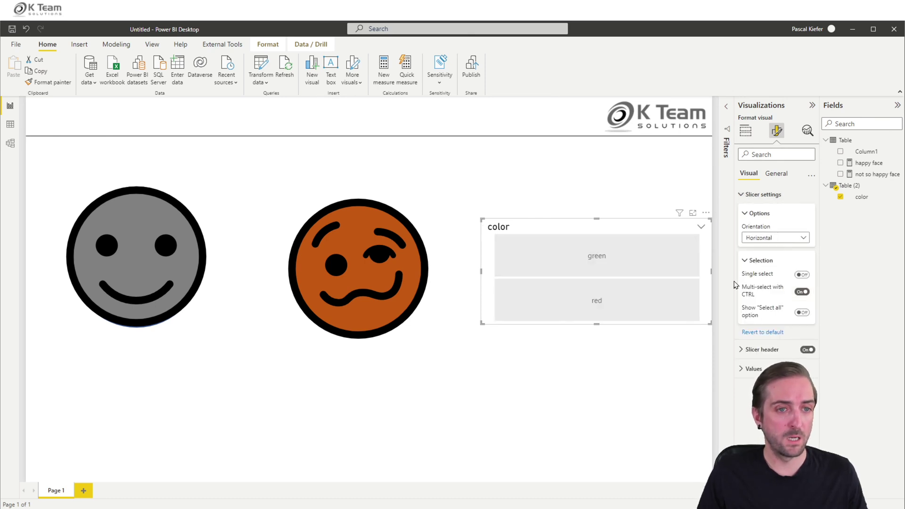
left_click(801, 275)
left_click_drag(710, 323, 611, 259)
Step: Test the dynamic fill by switching the color slicer between red and green, ending on green
left_click(572, 244)
left_click(536, 243)
left_click(572, 244)
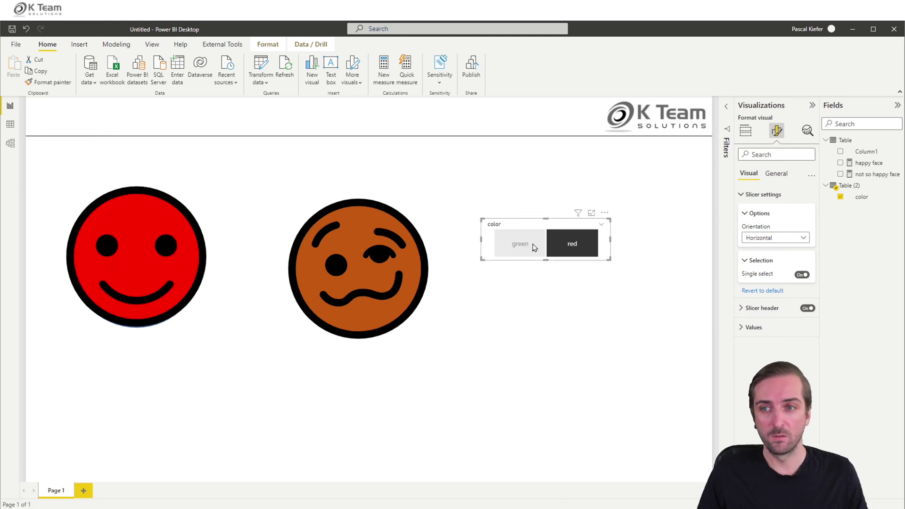
left_click(533, 248)
left_click(566, 248)
left_click(558, 250)
left_click(564, 247)
left_click(564, 246)
left_click(564, 247)
left_click(522, 246)
left_click(531, 246)
left_click(532, 248)
left_click(533, 249)
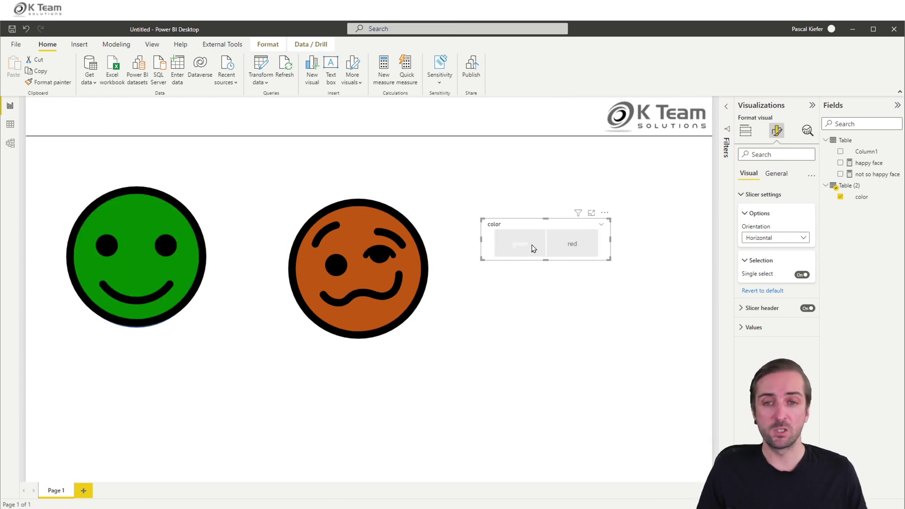
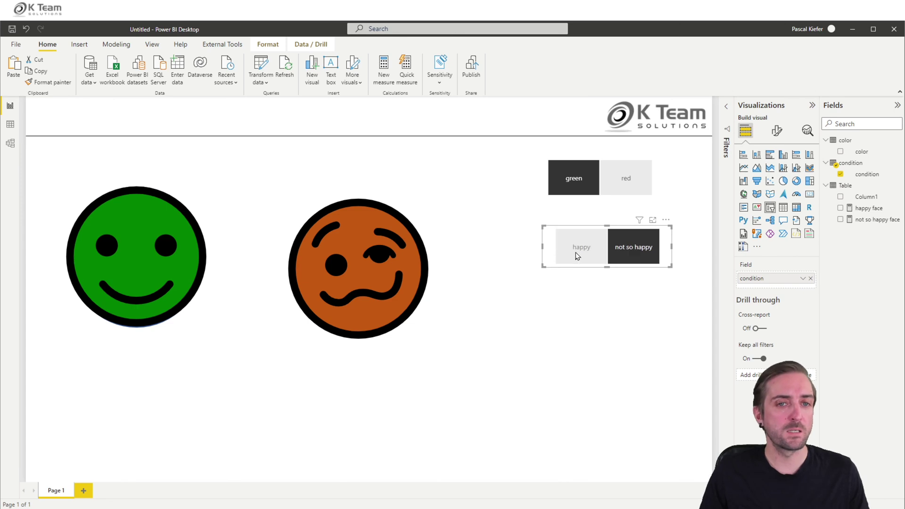
Step: Choose happy in the condition slicer and start a new measure named Dynamic face in Table
left_click(585, 248)
left_click(586, 249)
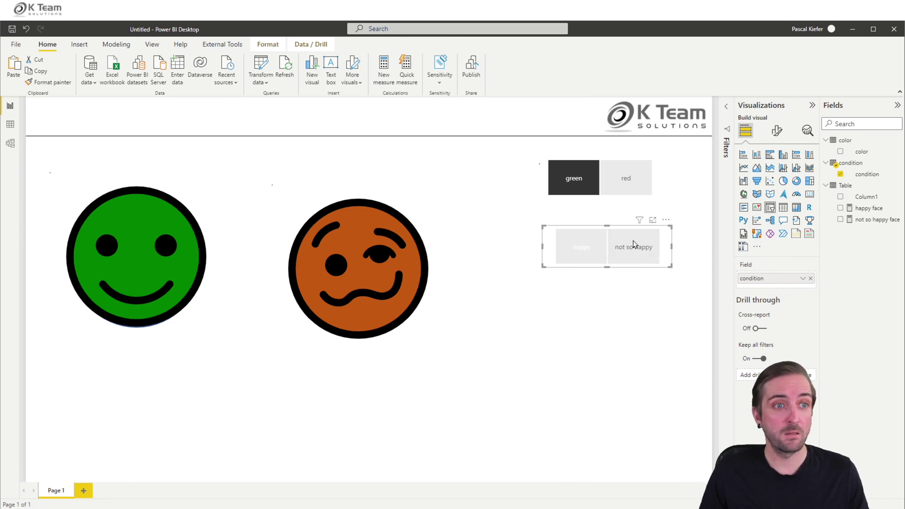
right_click(842, 186)
left_click(791, 193)
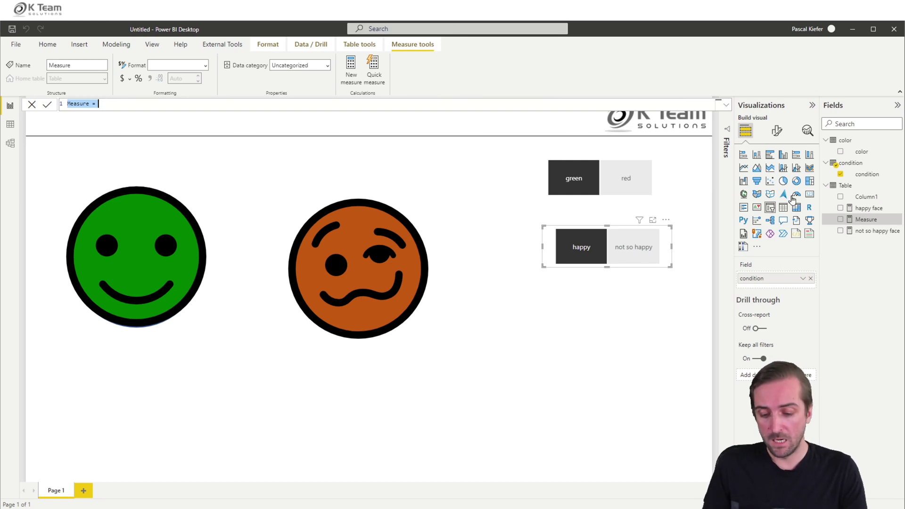
type("D")
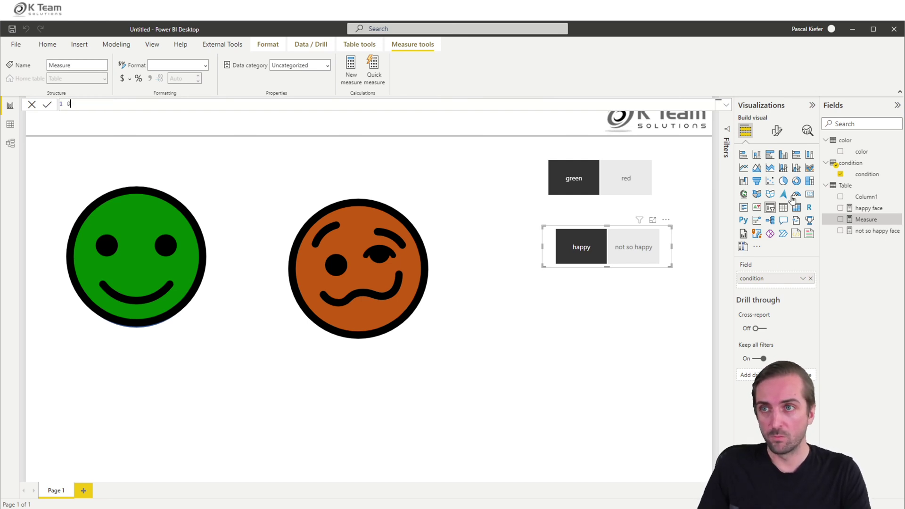
type("ynamic face =")
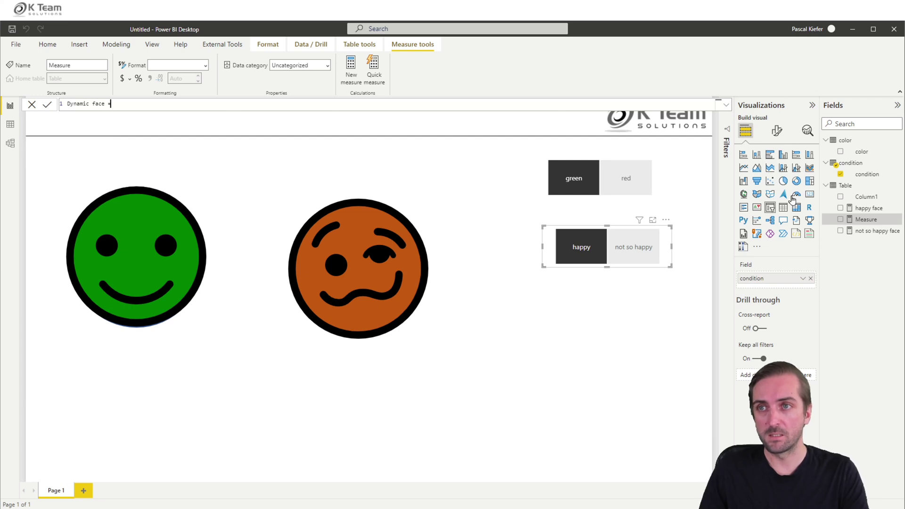
key("shift+Return")
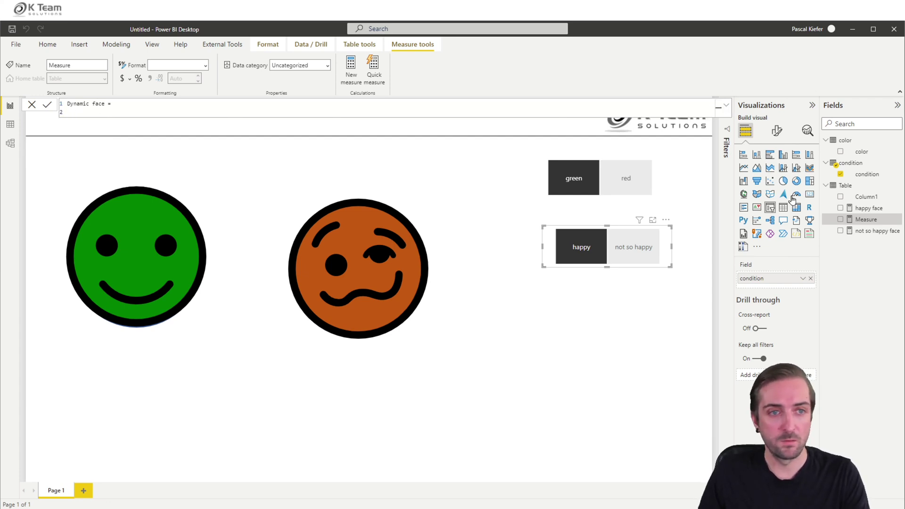
Step: Begin the Dynamic face formula with an IF testing whether SELECTEDVALUE('condition'[condition]) equals "happy"
type("IF(")
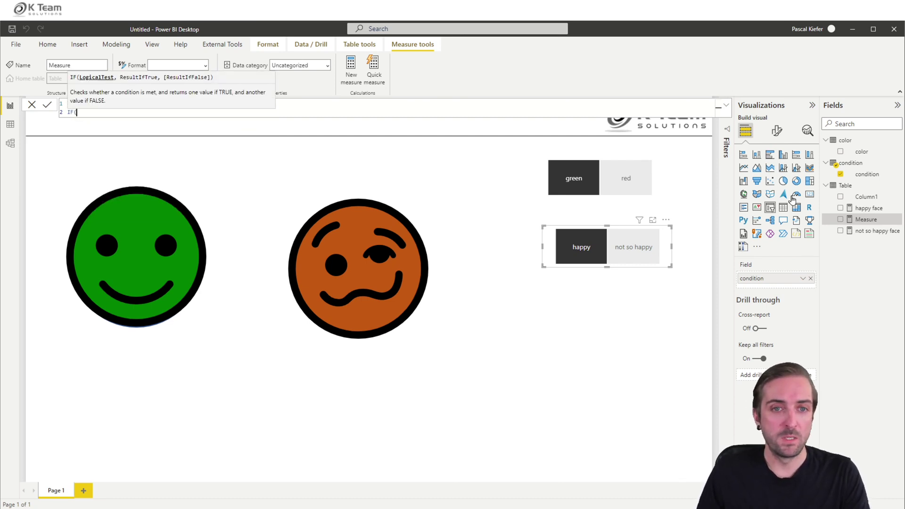
type("selecte")
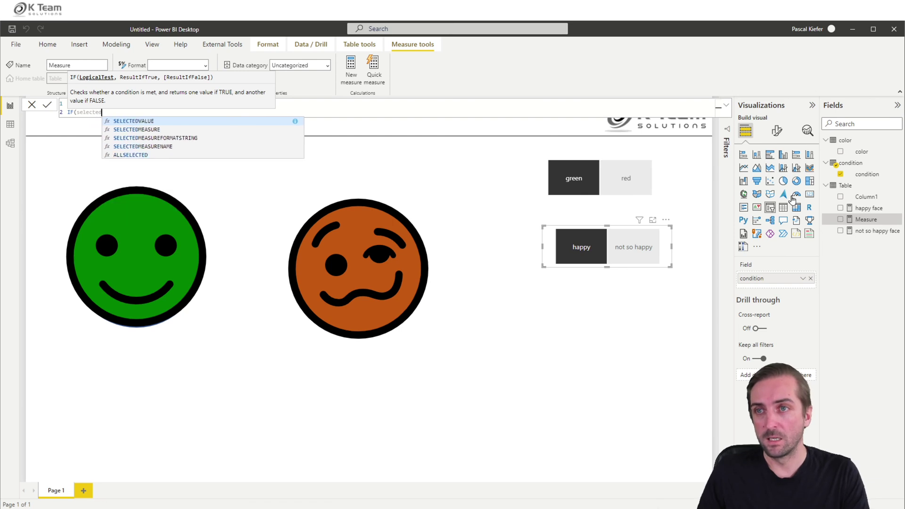
key("Tab")
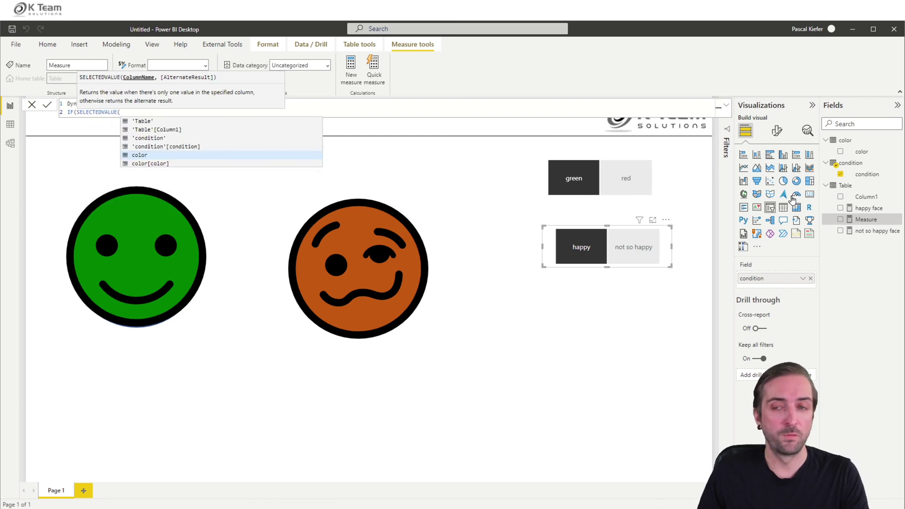
type("'condition'),")
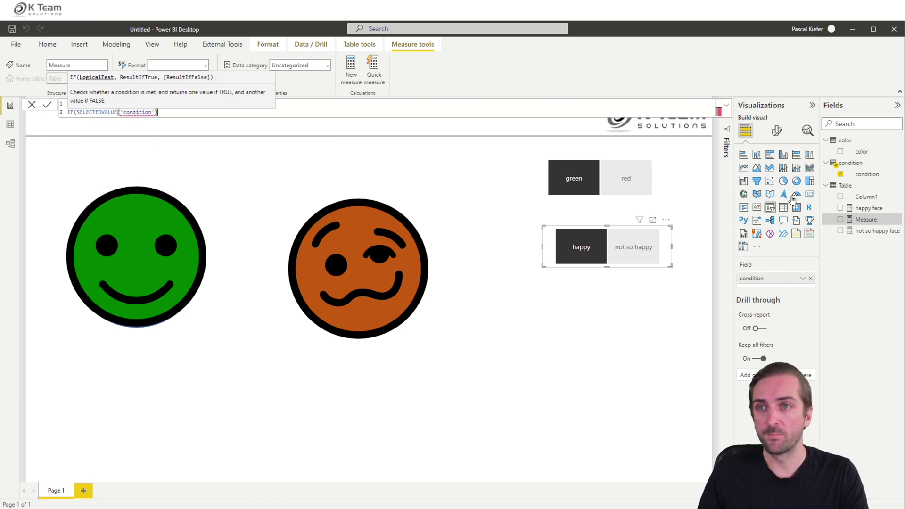
key("BackSpace")
key("BackSpace")
key("BackSpace")
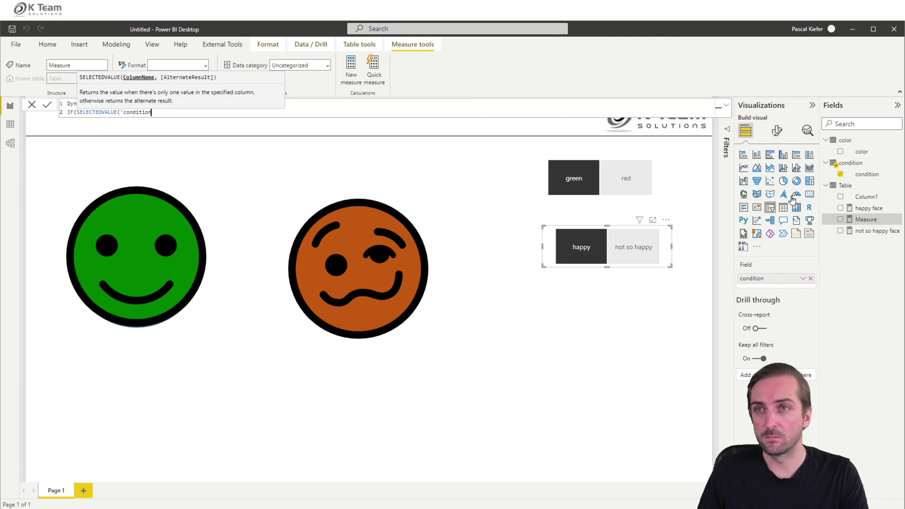
key("BackSpace")
type("n")
key("Down")
key("Tab")
type("),")
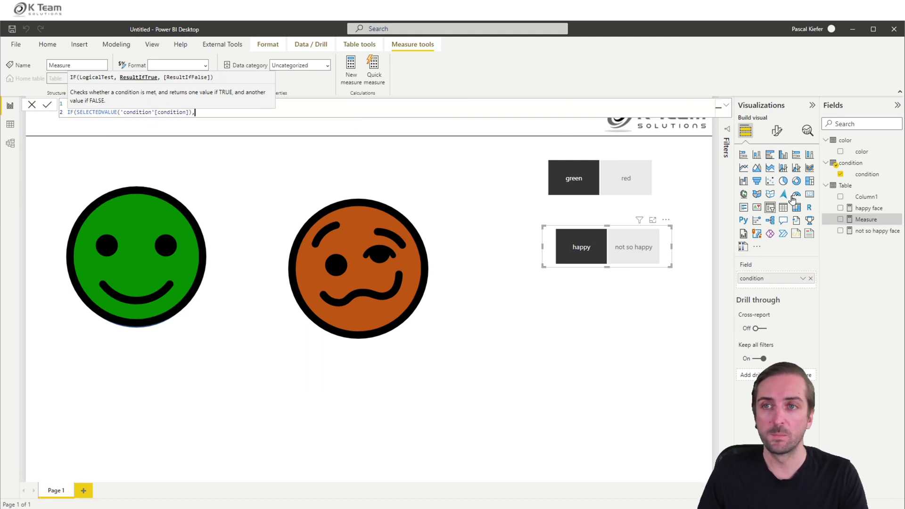
key("BackSpace")
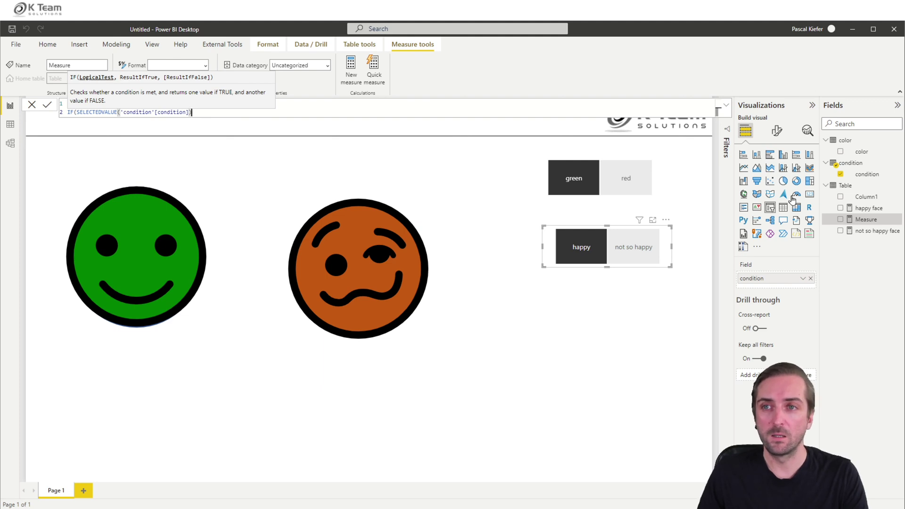
type("=\"happy\",")
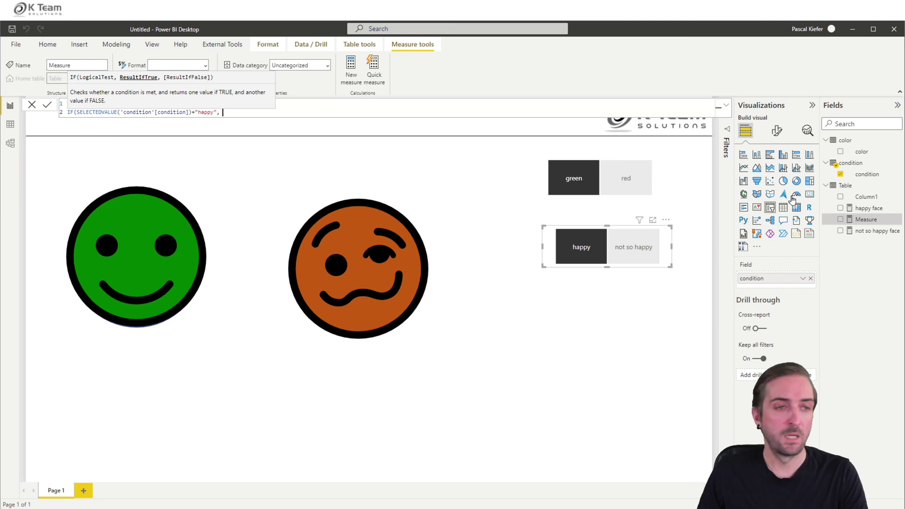
Step: Complete the IF with [happy face] as the true result and [not so happy face] as the false result, and commit the measure
type(" [happy face],")
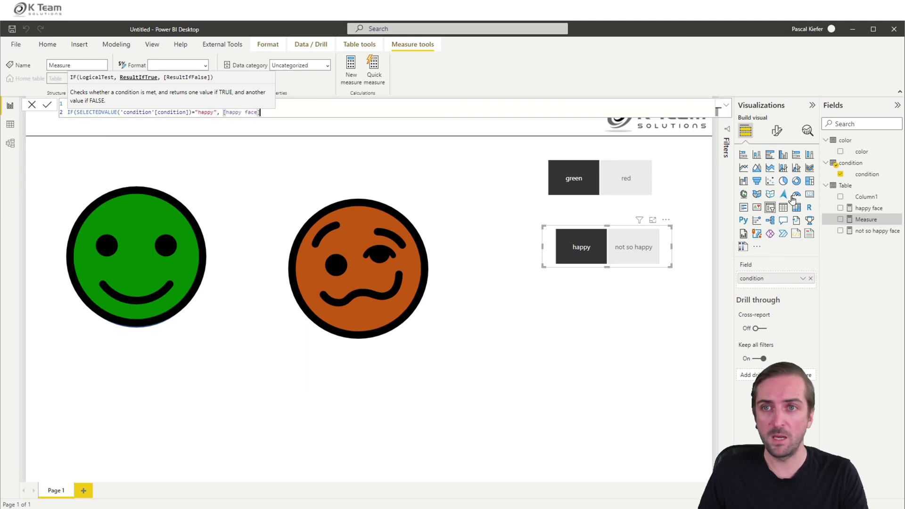
type(" [not")
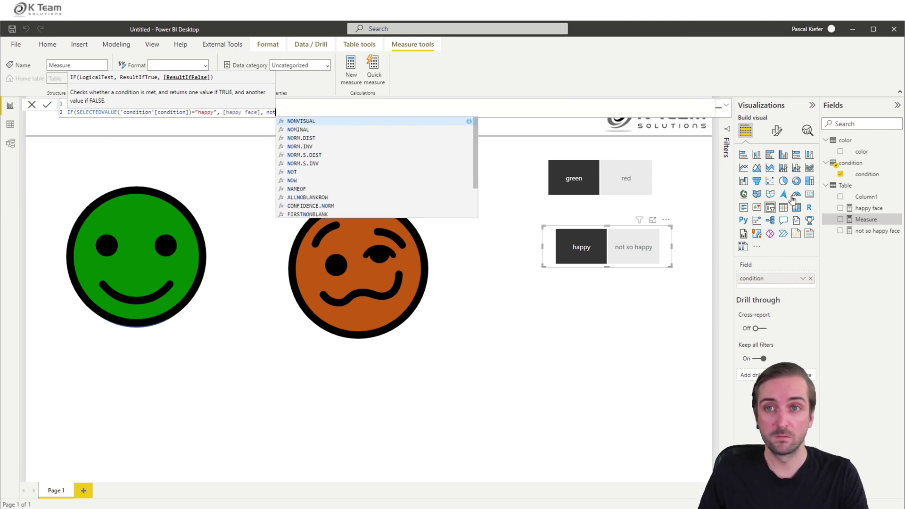
key("Tab")
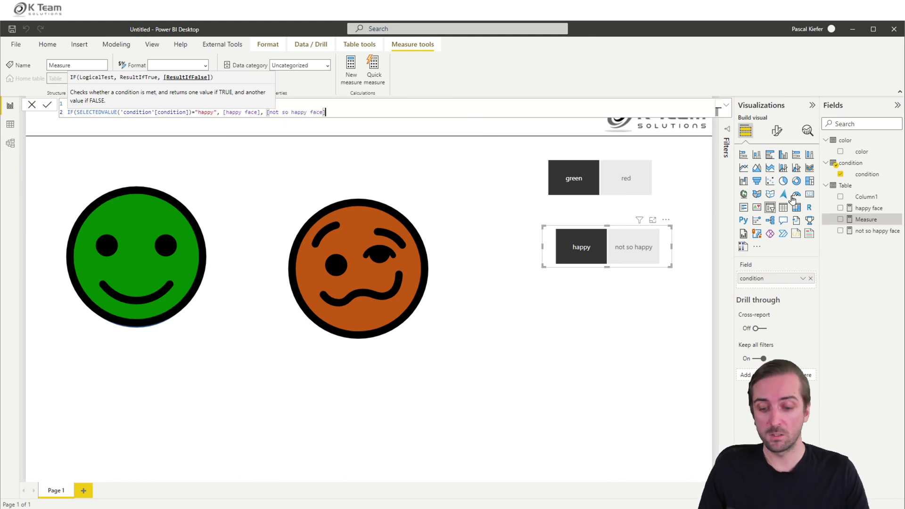
type(")")
key("Return")
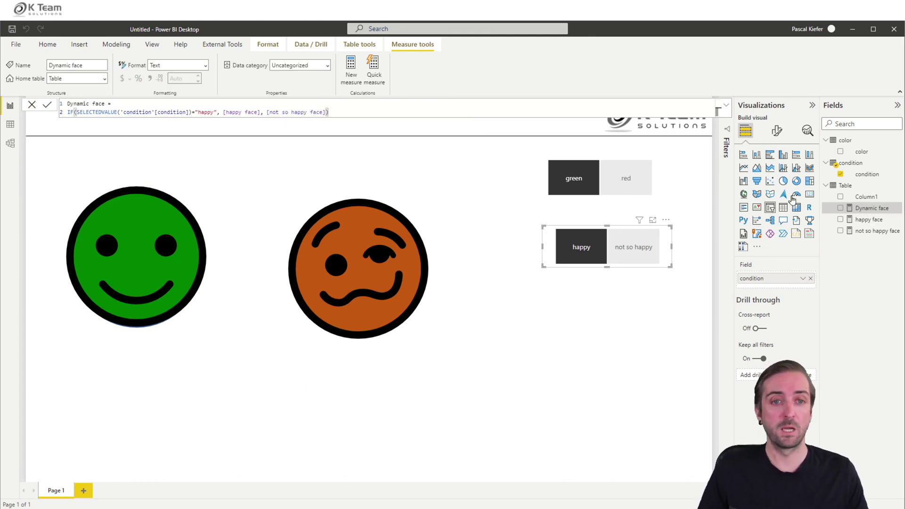
Step: Delete the orange smiley visual and move the green smiley visual into the freed space nearer the page's middle
left_click(438, 181)
key("Delete")
left_click(169, 177)
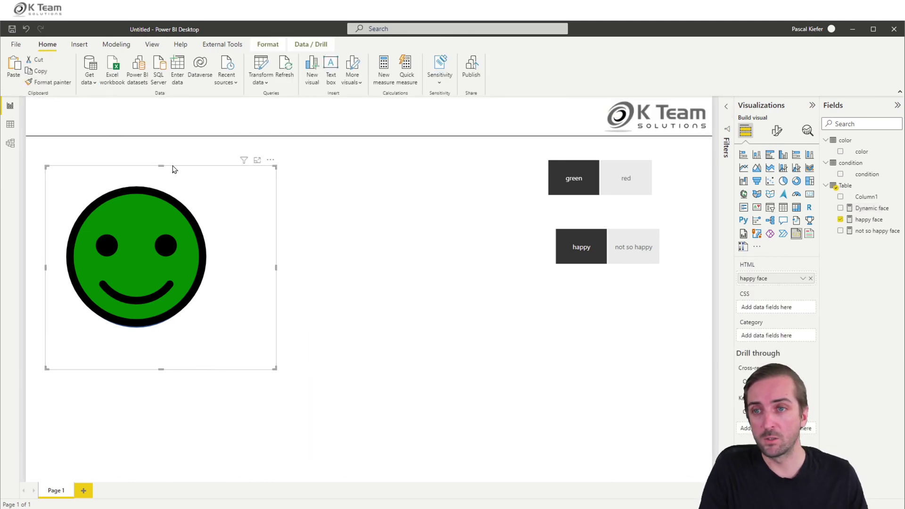
left_click(194, 168)
left_click(187, 171)
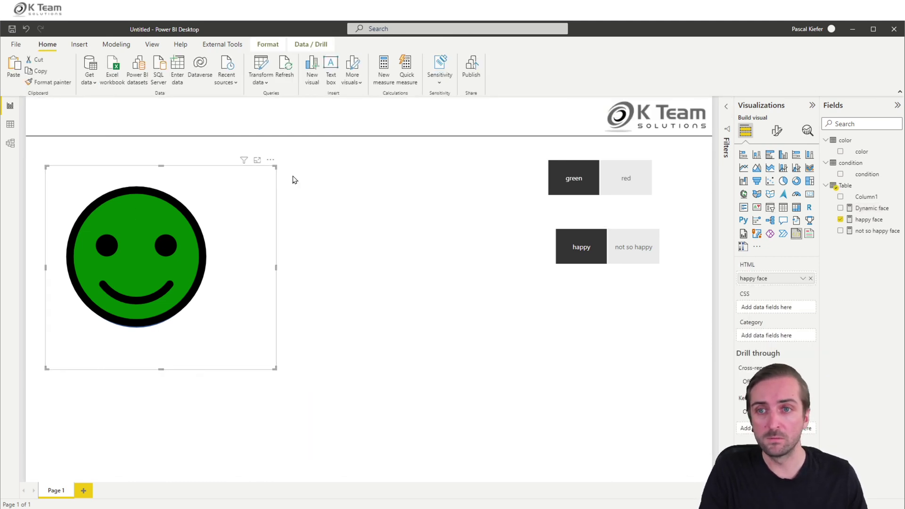
left_click_drag(222, 170, 341, 174)
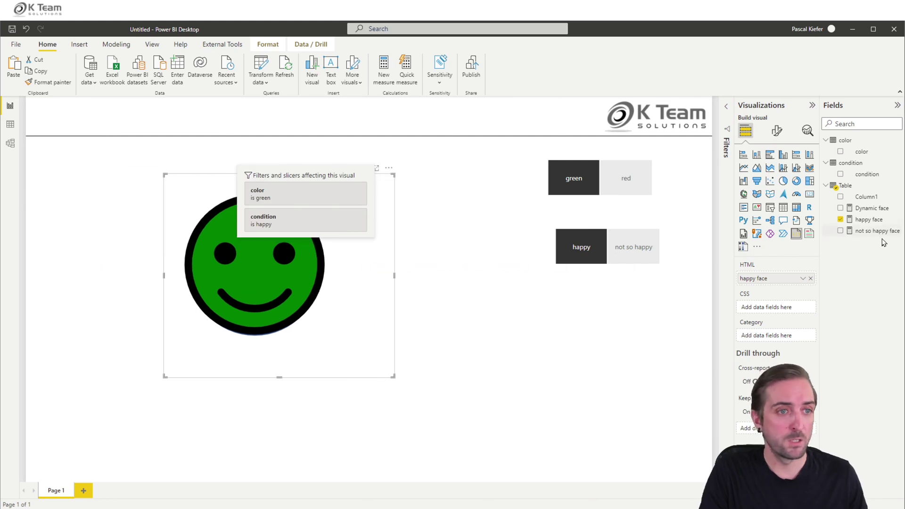
Step: Replace happy face with Dynamic face in the smiley visual and test it by switching the condition slicer to not so happy and back
left_click(839, 219)
left_click(839, 209)
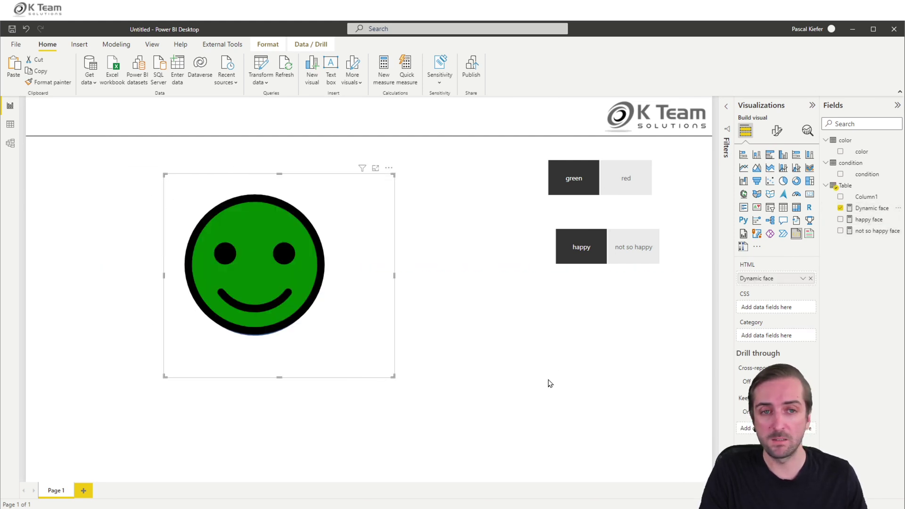
left_click(638, 257)
left_click(584, 252)
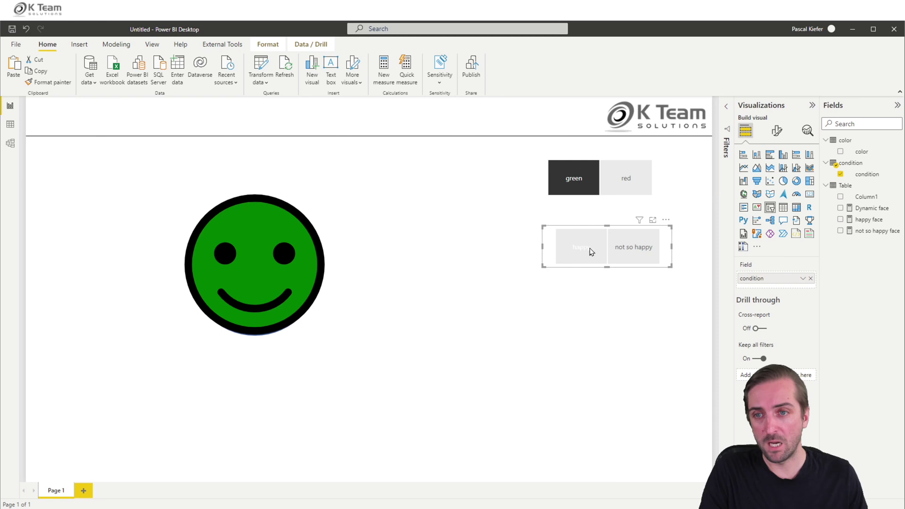
left_click(637, 247)
left_click(581, 249)
Step: Test the dynamic smiley's fill by switching the color slicer repeatedly between red and green, ending on green
left_click(631, 178)
left_click(574, 178)
left_click(624, 178)
left_click(612, 178)
left_click(573, 178)
left_click(620, 179)
left_click(574, 179)
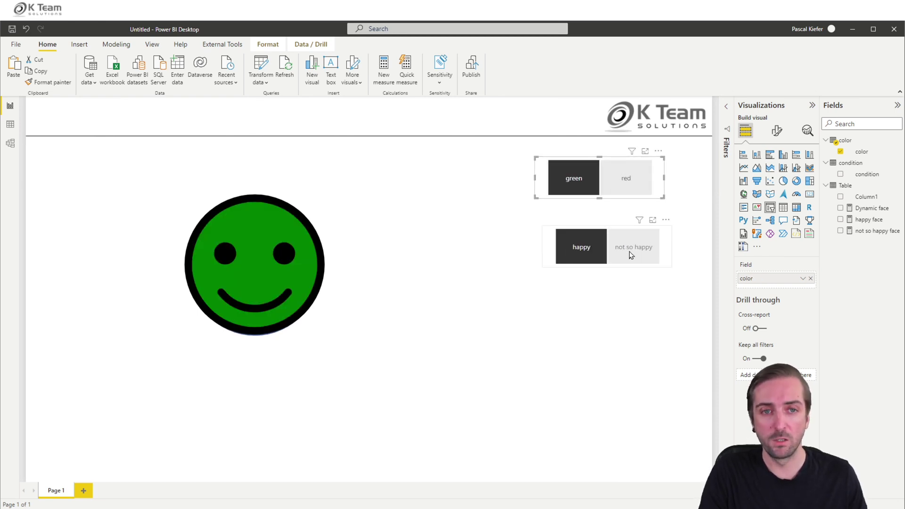
Step: Try combinations of the color and condition slicers on the dynamic smiley, ending on red and happy
left_click(627, 178)
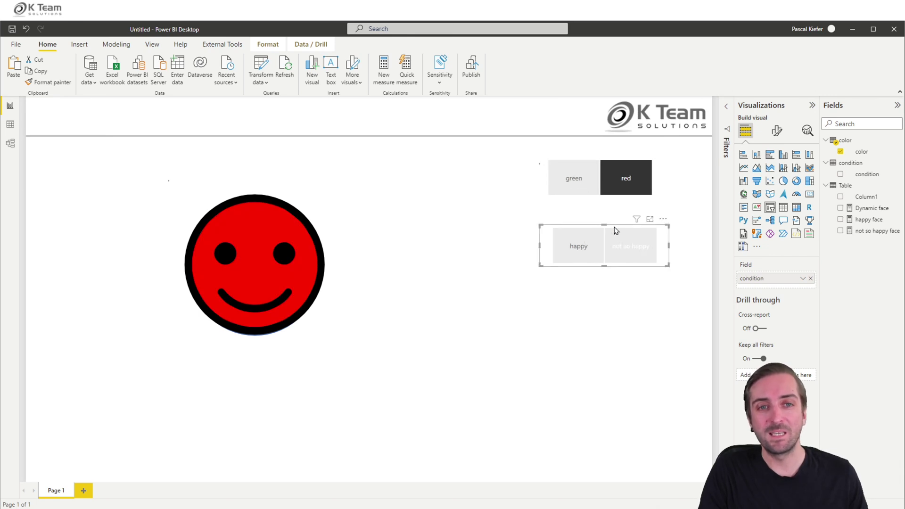
left_click(630, 245)
left_click(574, 178)
left_click(625, 179)
left_click(579, 243)
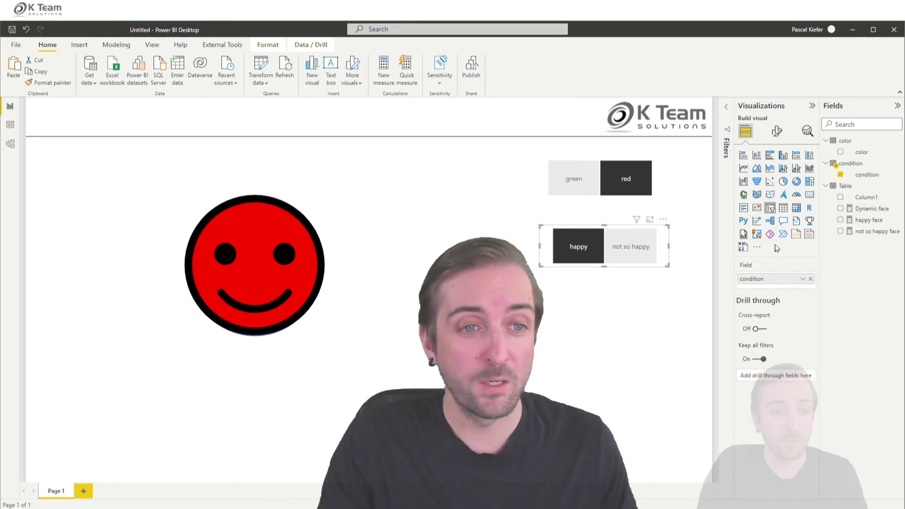
Step: Search the online Power BI visuals gallery for "k tea" and open the HTML & CSS Viewer details page
left_click(756, 247)
left_click(803, 251)
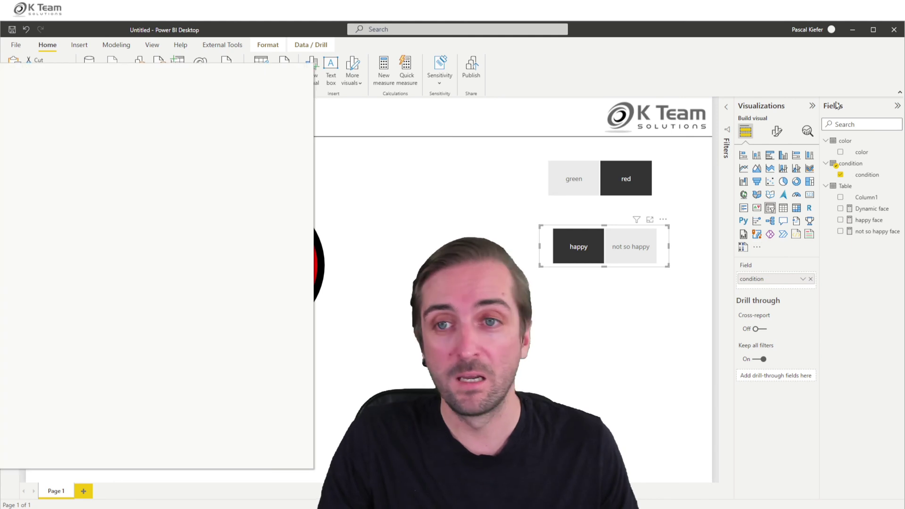
left_click(709, 105)
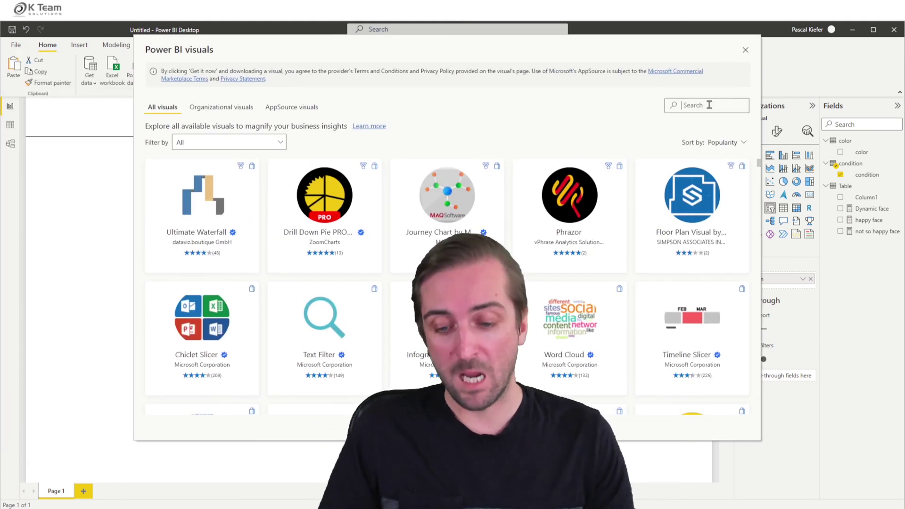
type("k tea")
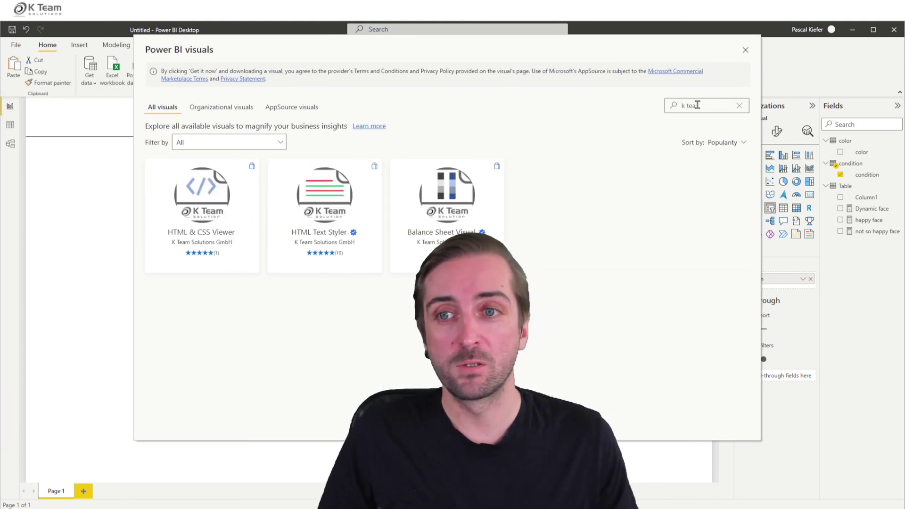
left_click(214, 183)
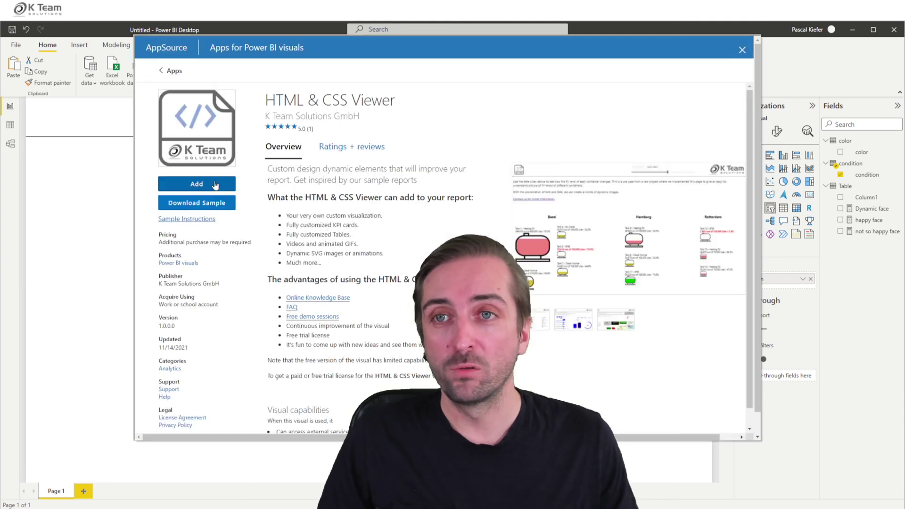